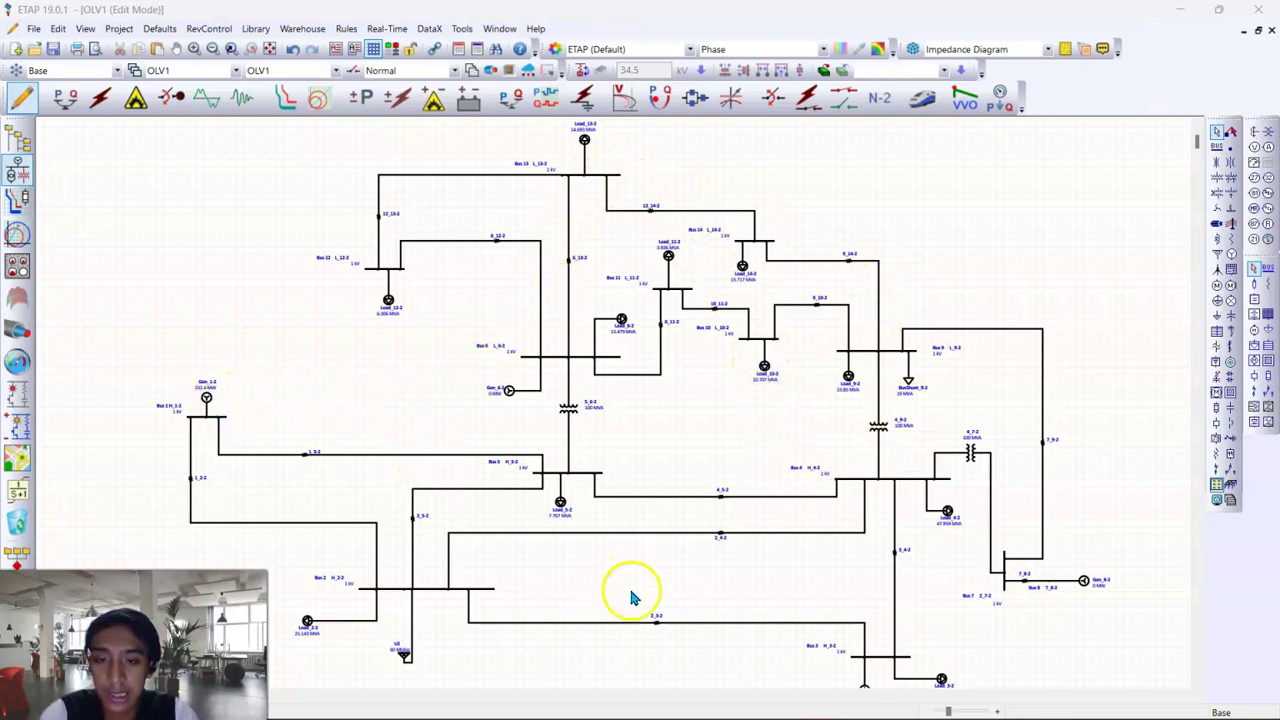
Switch the one-line diagram to load flow analysis and run the load flow study.
scroll(955, 652, "down", 2)
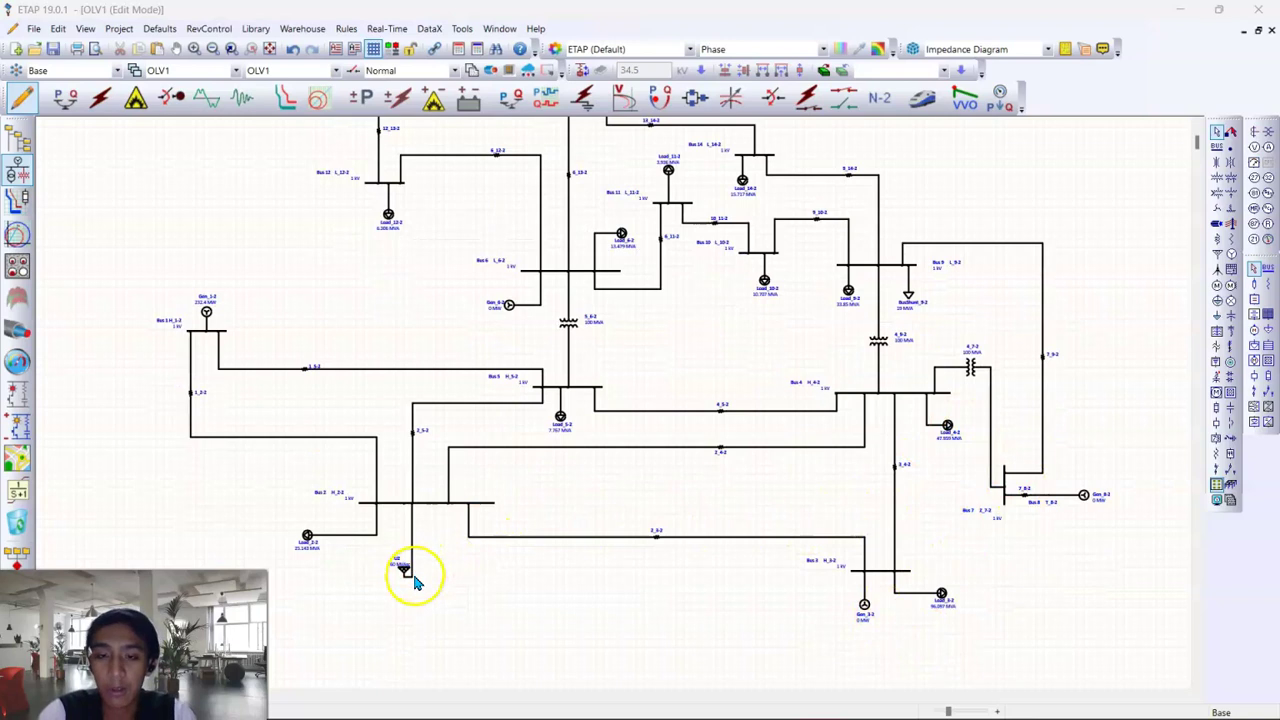
scroll(805, 457, "up", 4)
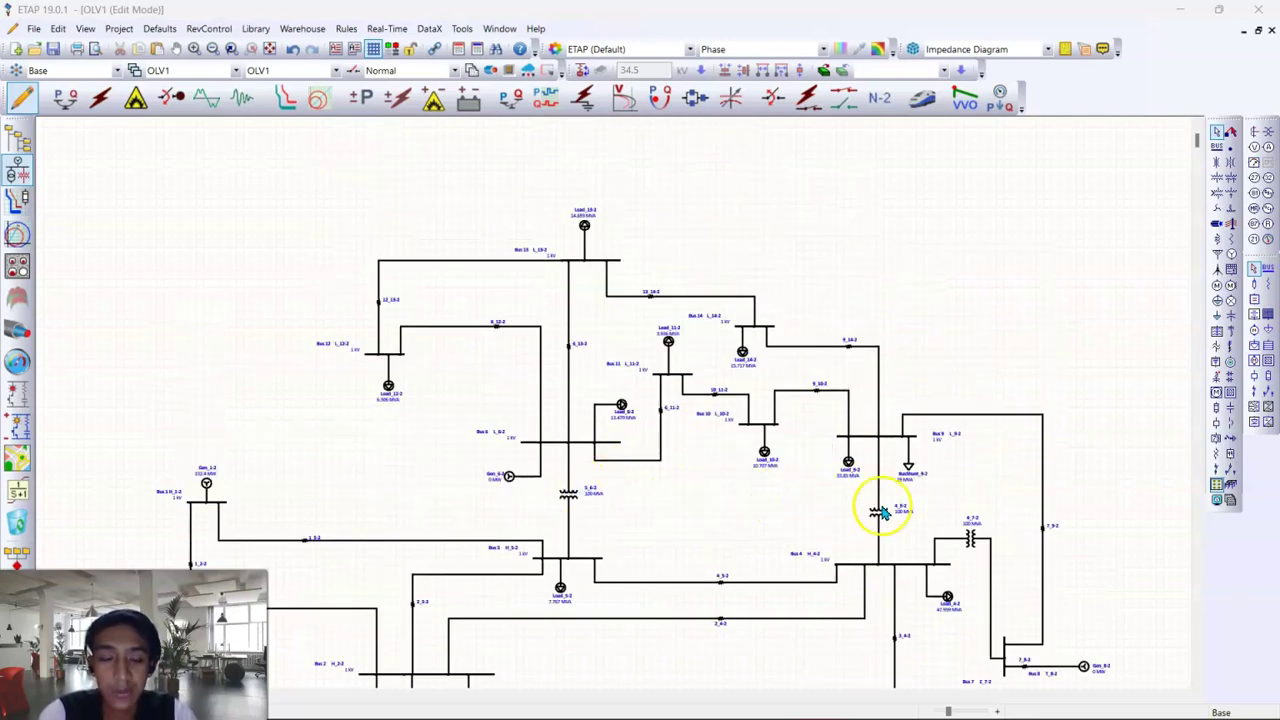
scroll(757, 410, "down", 2)
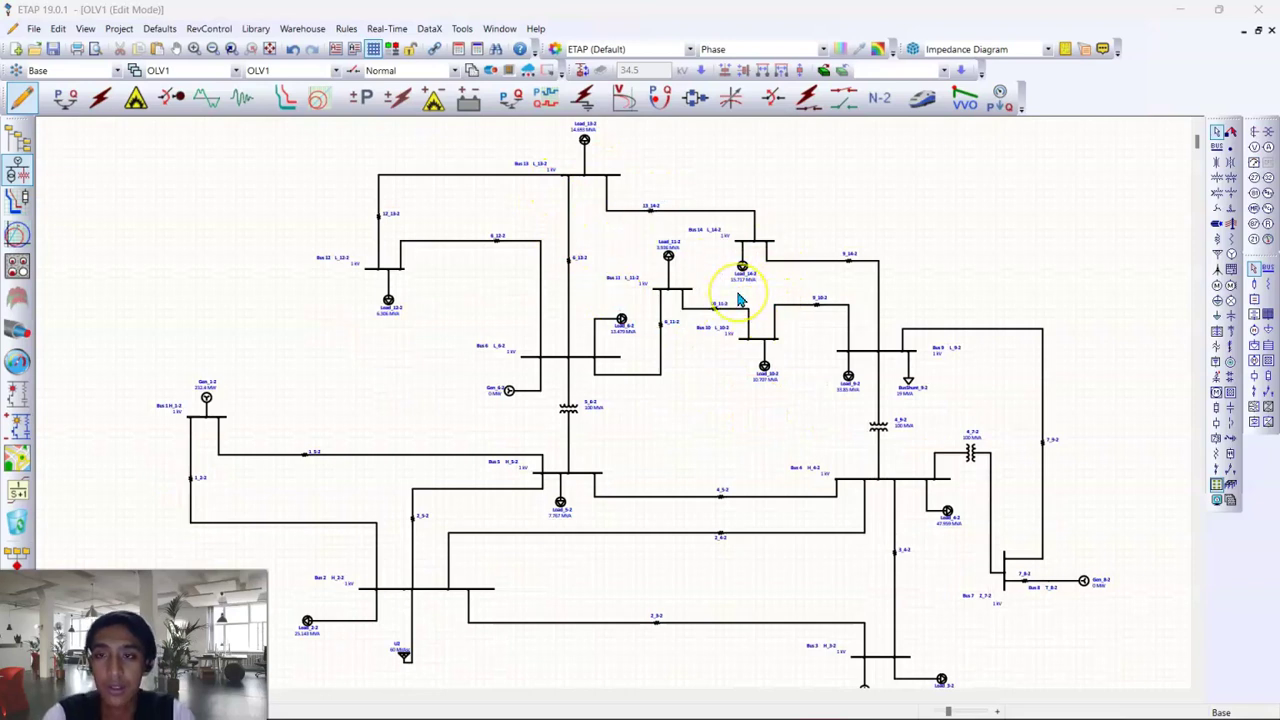
scroll(740, 300, "up", 2)
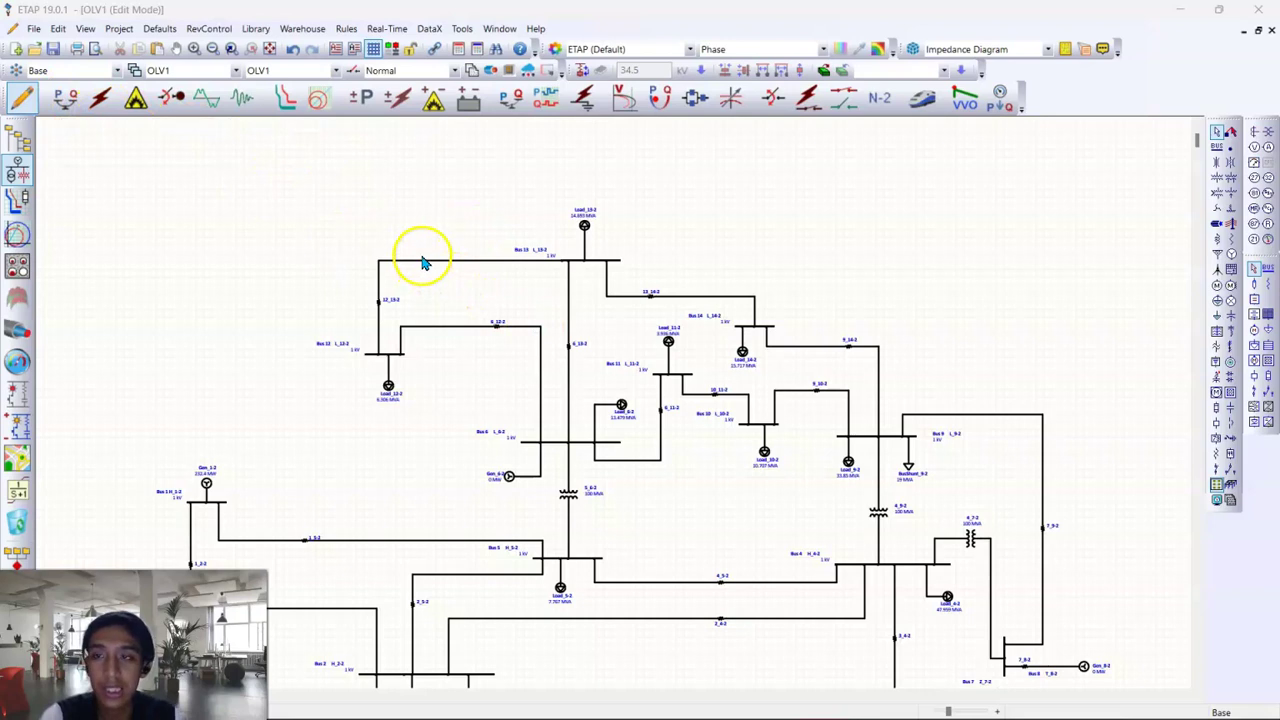
left_click(66, 103)
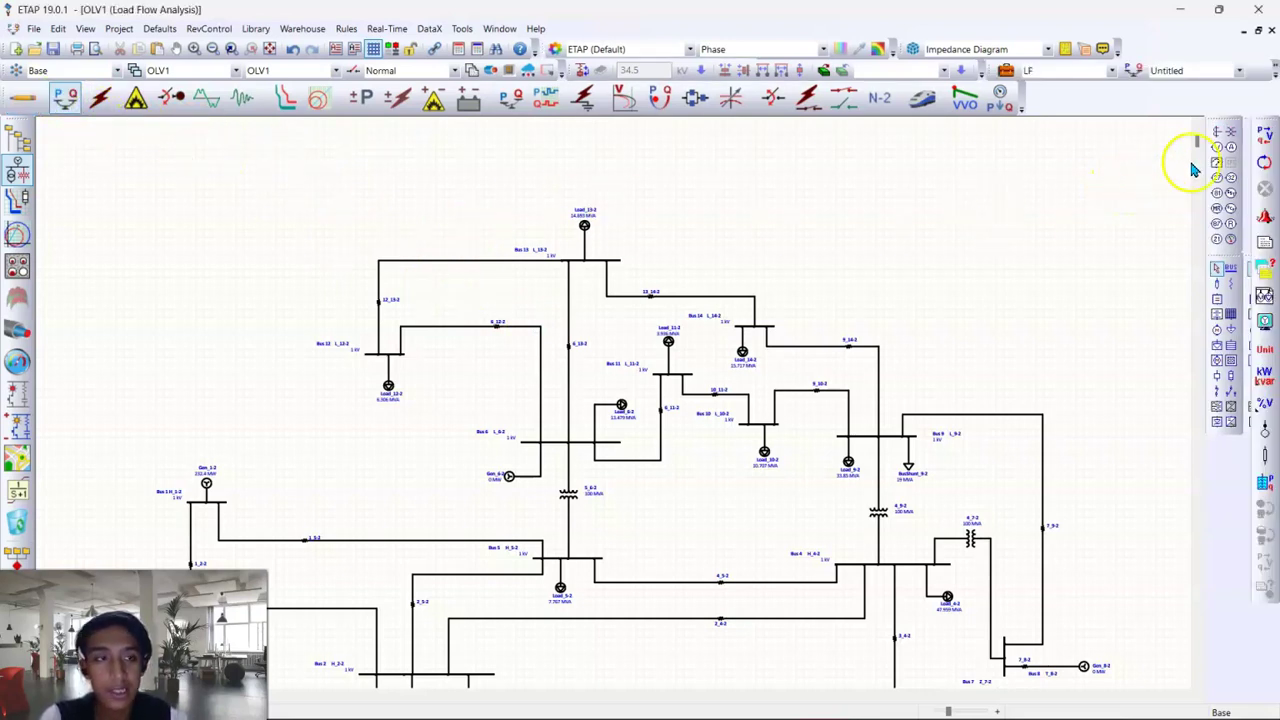
left_click(1264, 137)
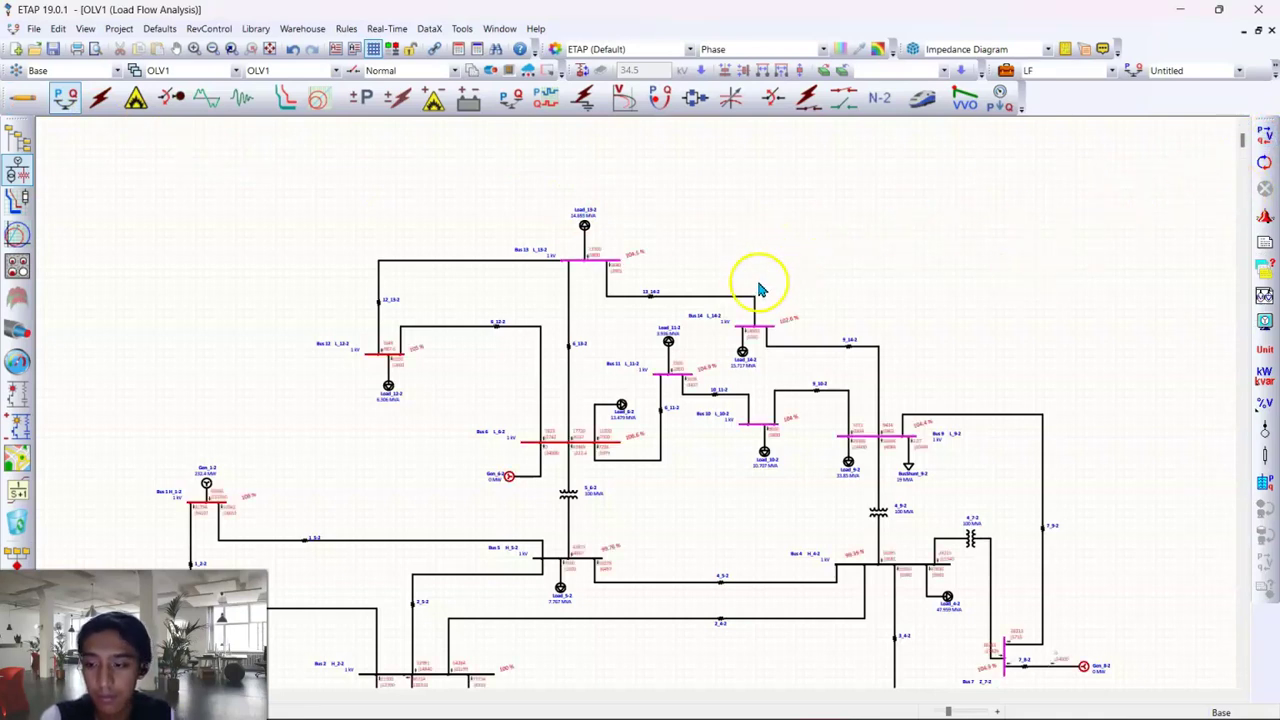
Examine the load flow results annotated at the buses, generators and loads across the one-line diagram.
scroll(777, 346, "down", 1)
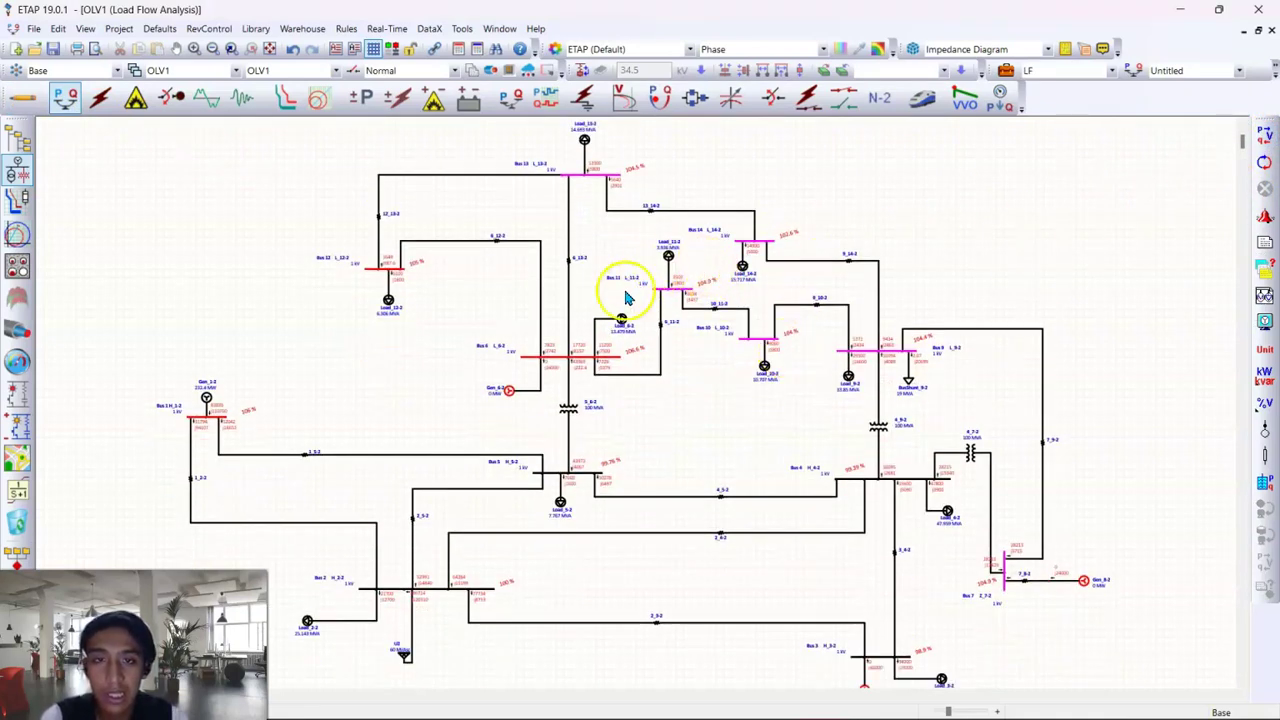
scroll(735, 355, "down", 1)
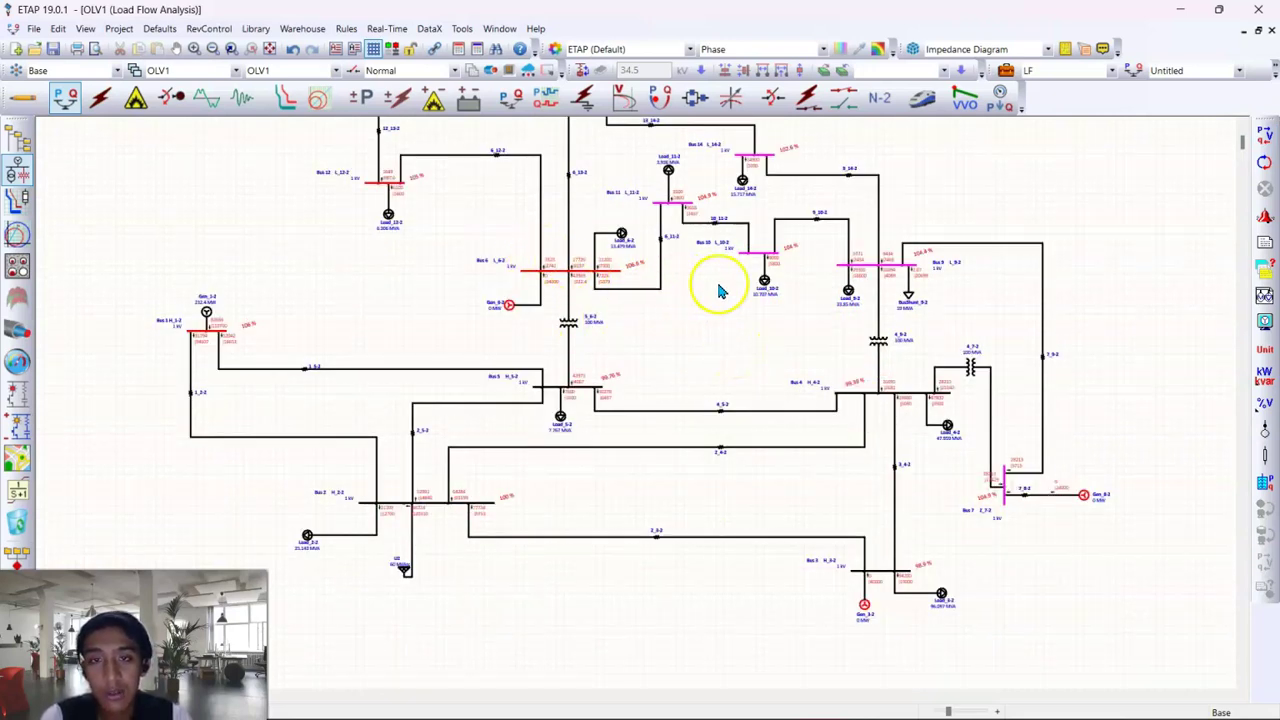
scroll(730, 305, "up", 2)
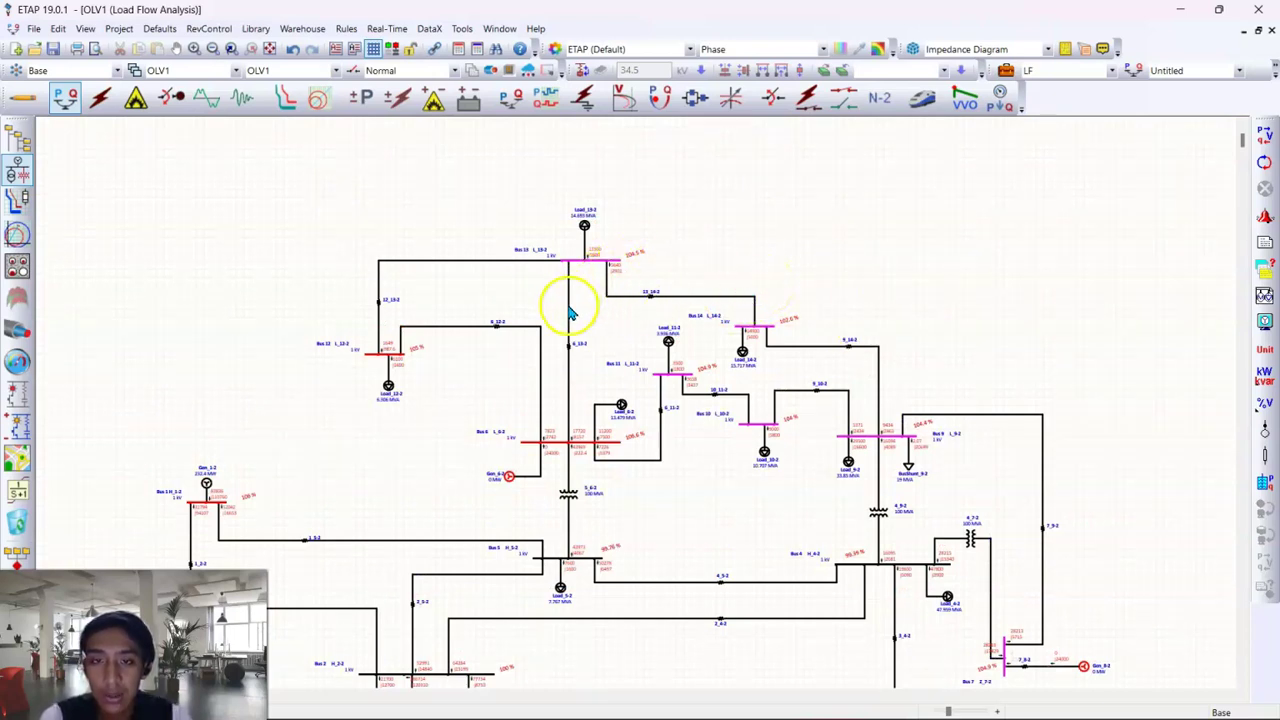
scroll(575, 302, "down", 1)
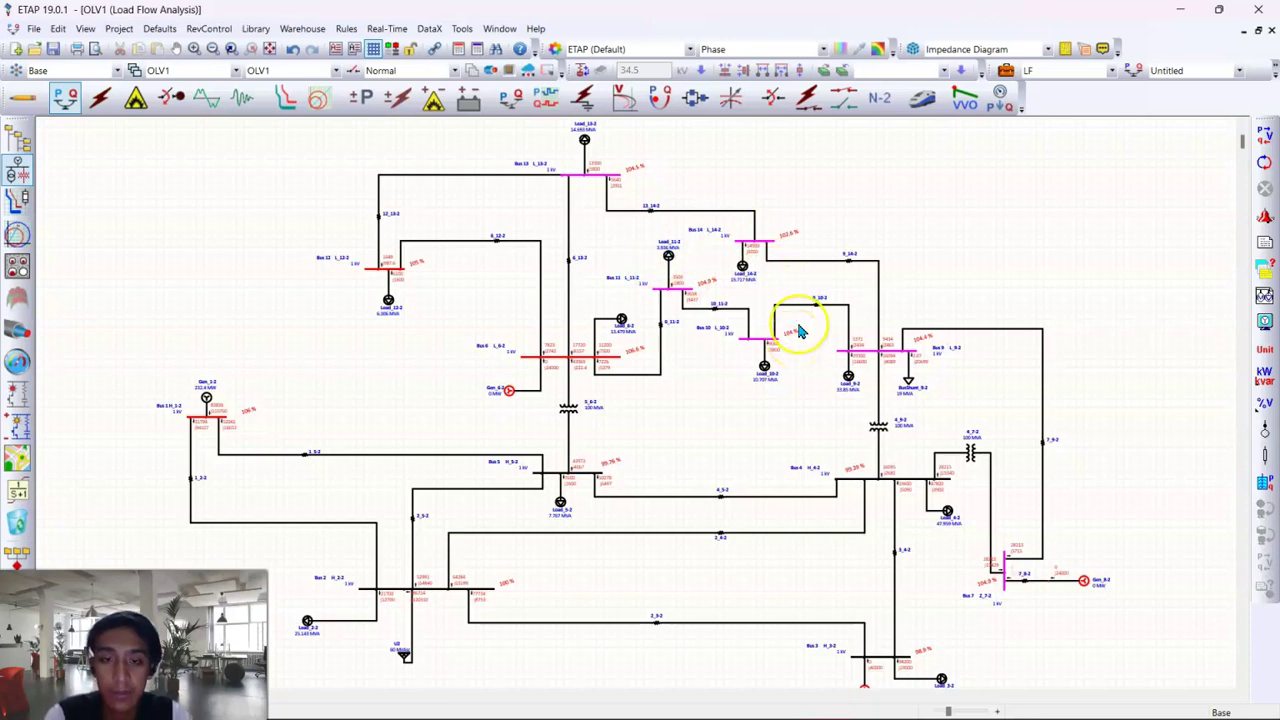
scroll(783, 378, "down", 2)
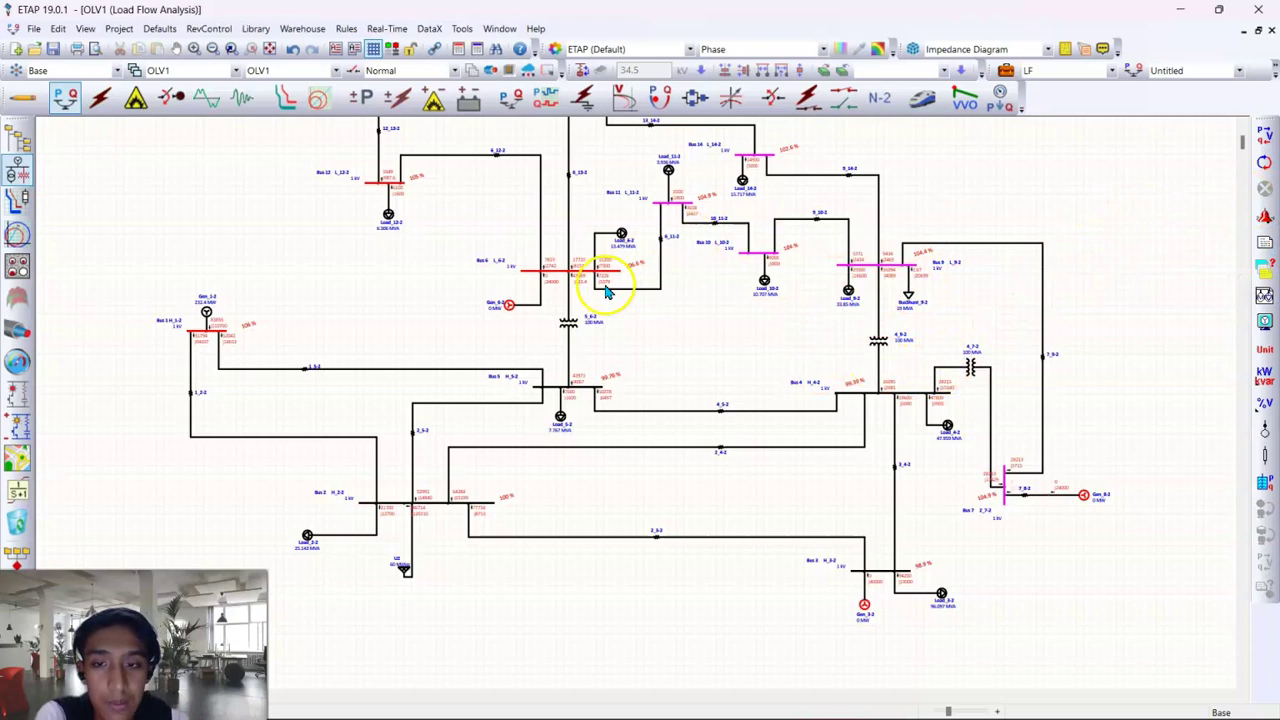
scroll(510, 460, "down", 1)
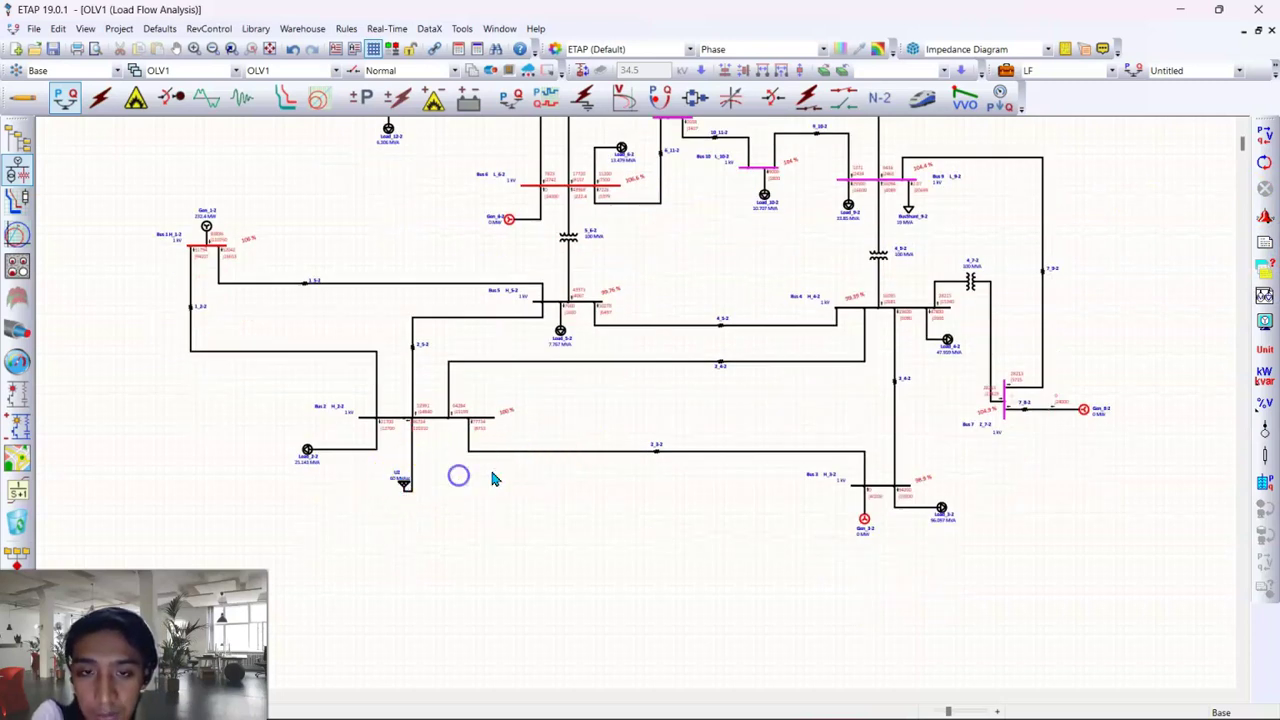
scroll(1085, 378, "up", 2)
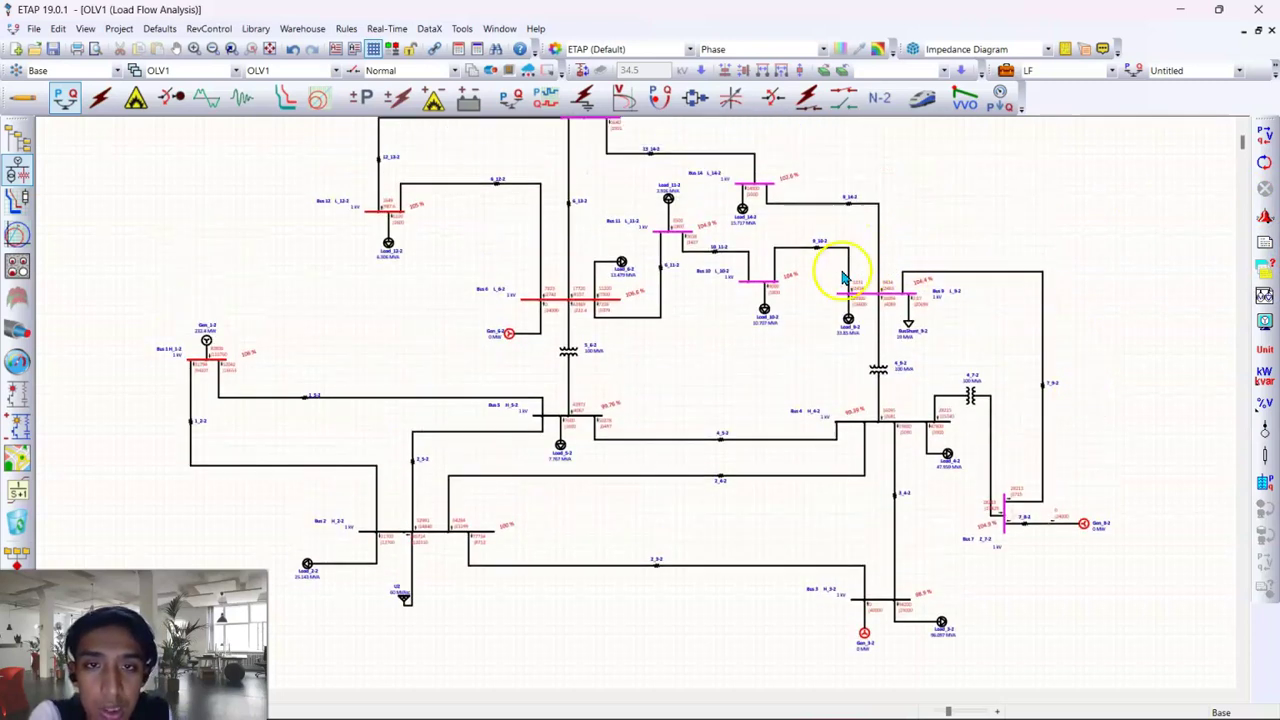
scroll(1224, 345, "down", 1)
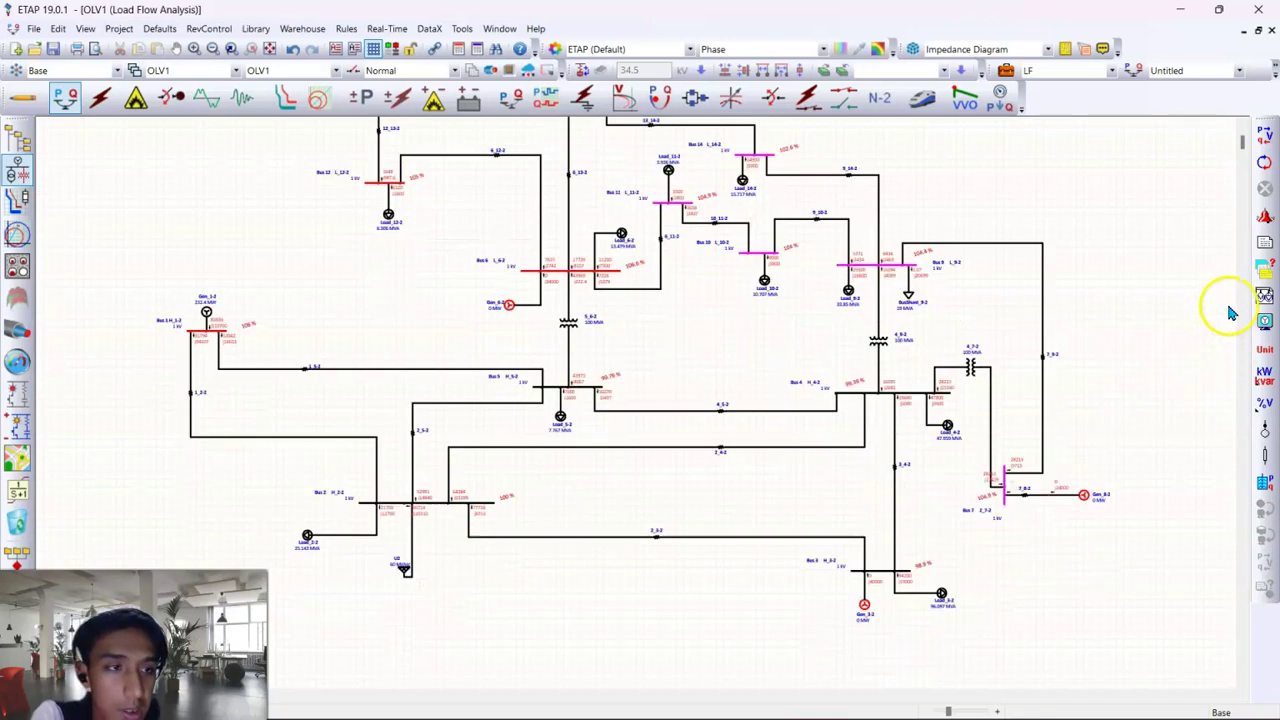
Open the Load Flow Analyzer and examine the results table for the loads.
left_click(1265, 247)
left_click(836, 216)
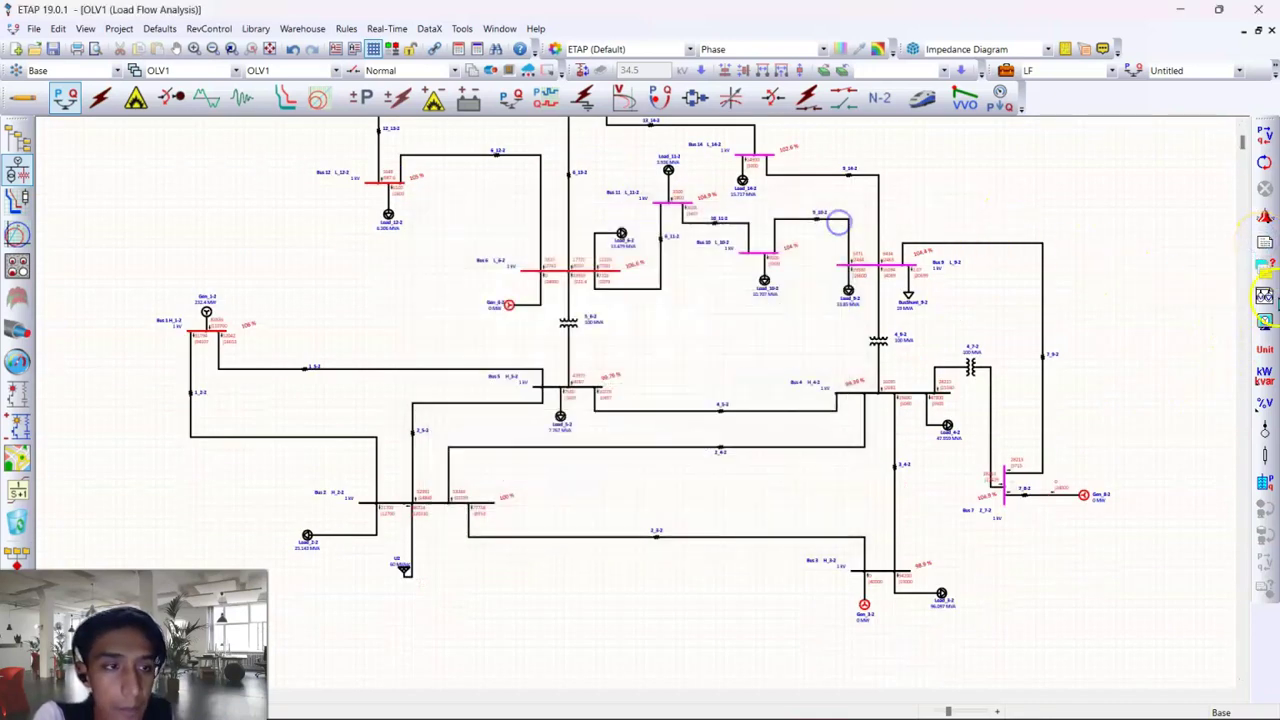
left_click(1265, 294)
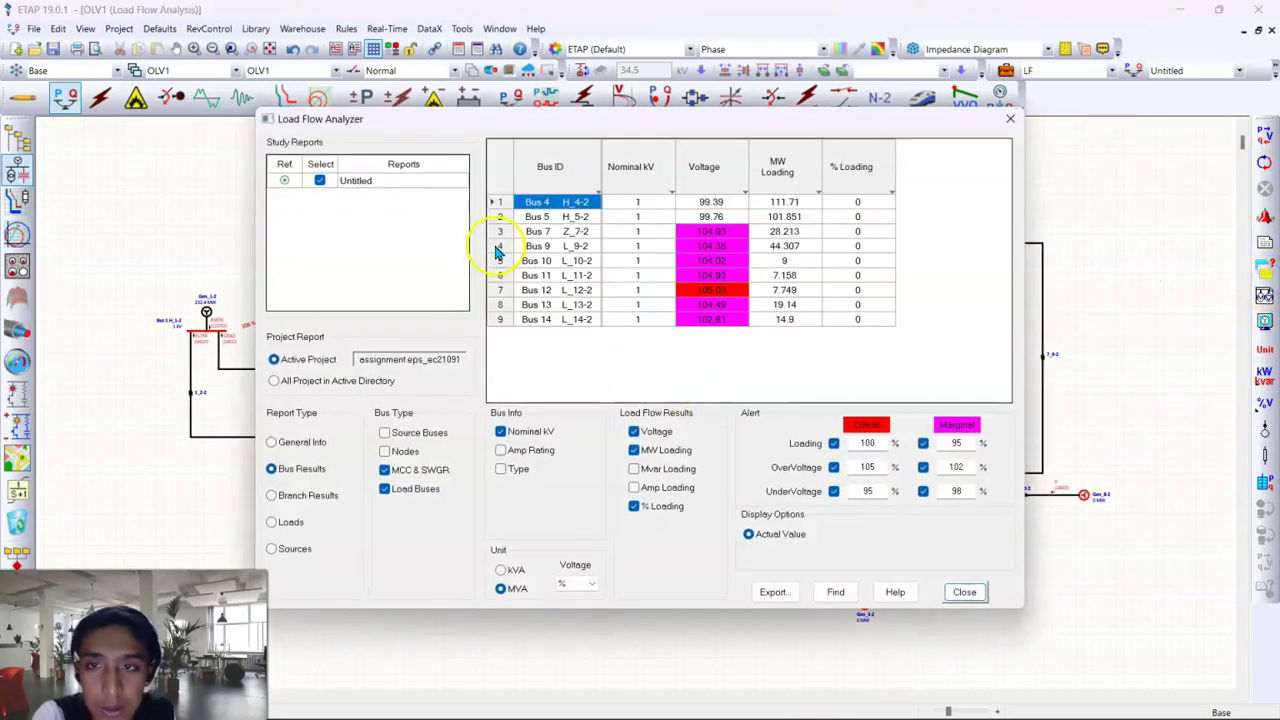
left_click(276, 522)
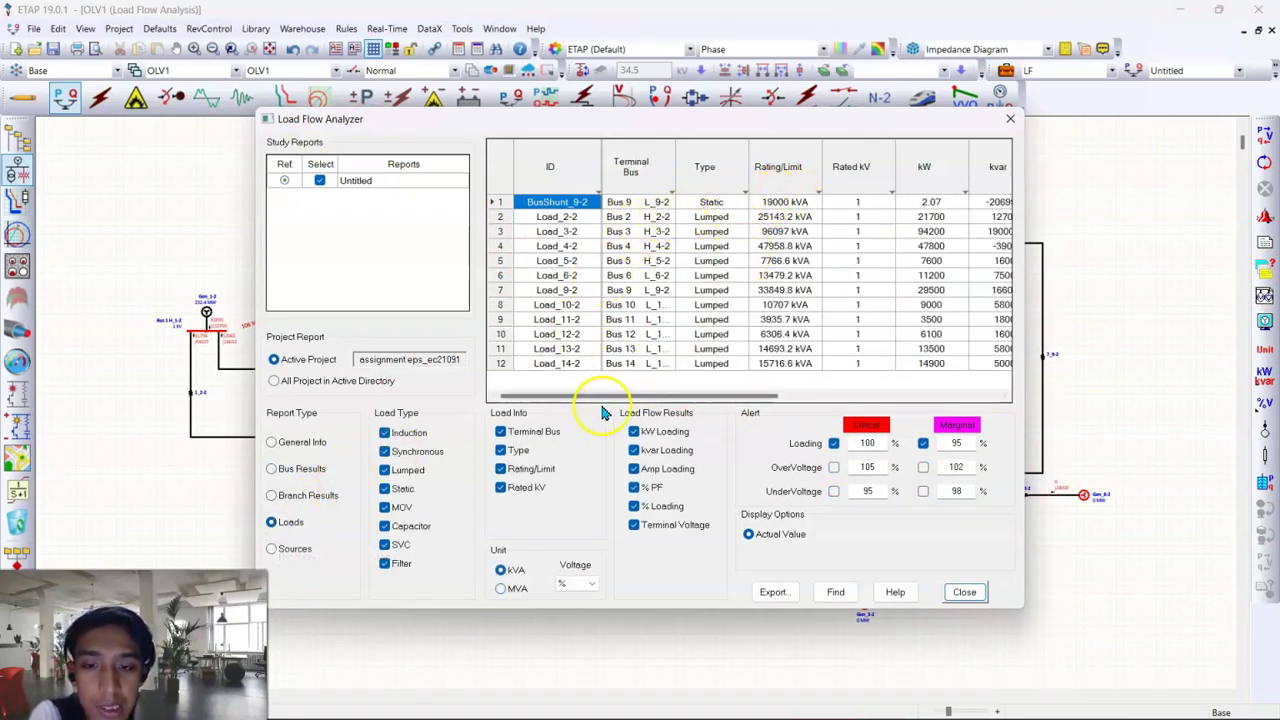
left_click(694, 397)
left_click_drag(694, 397, 620, 348)
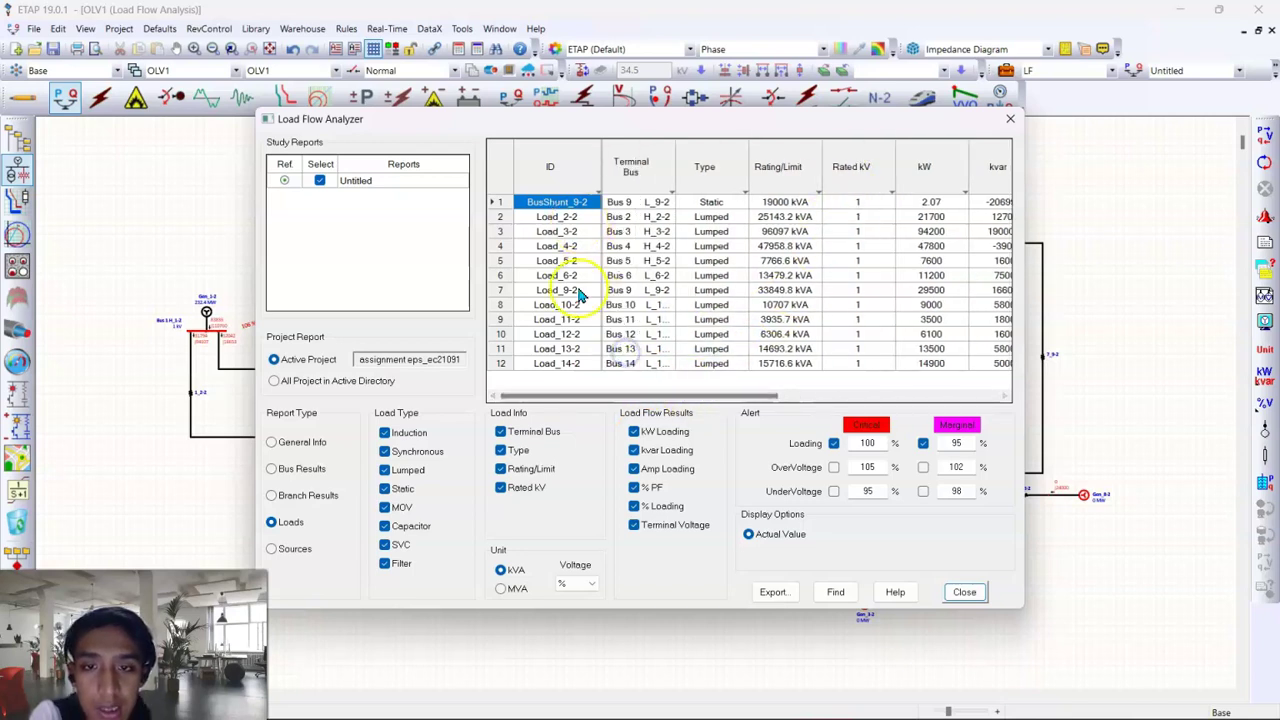
Review the source results and the bus results in the Load Flow Analyzer, and close it.
left_click(291, 553)
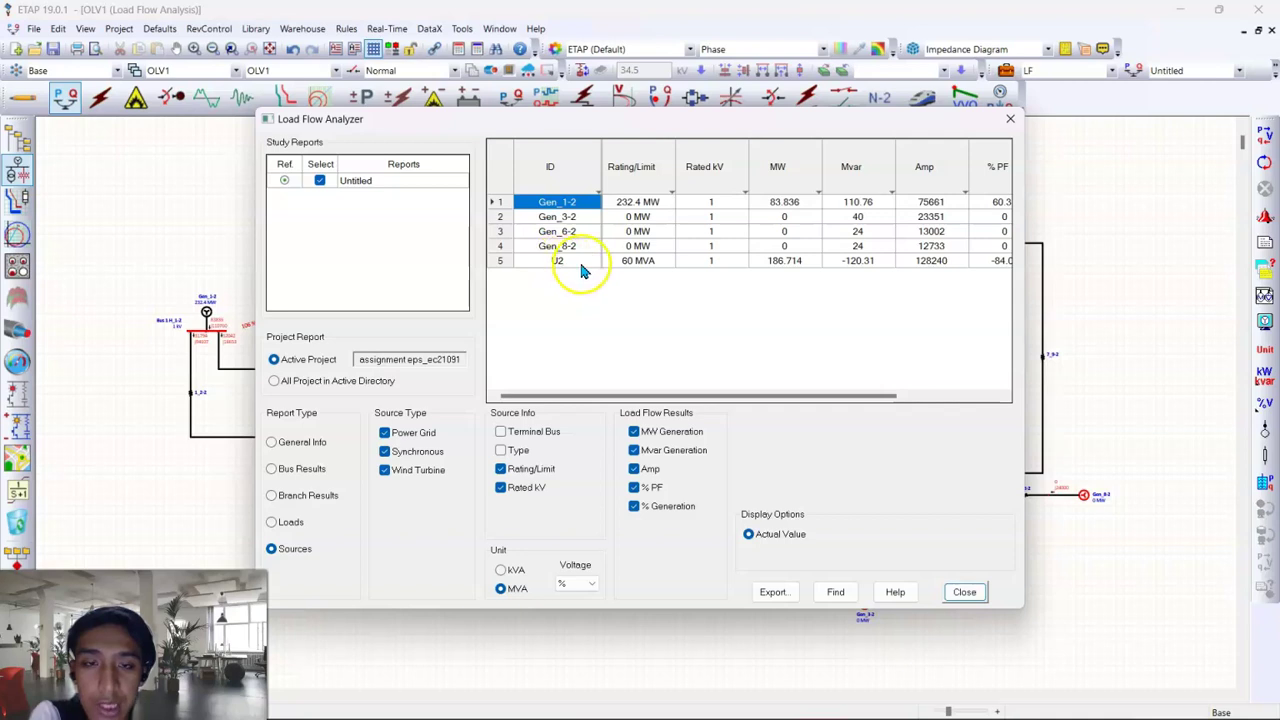
left_click(305, 469)
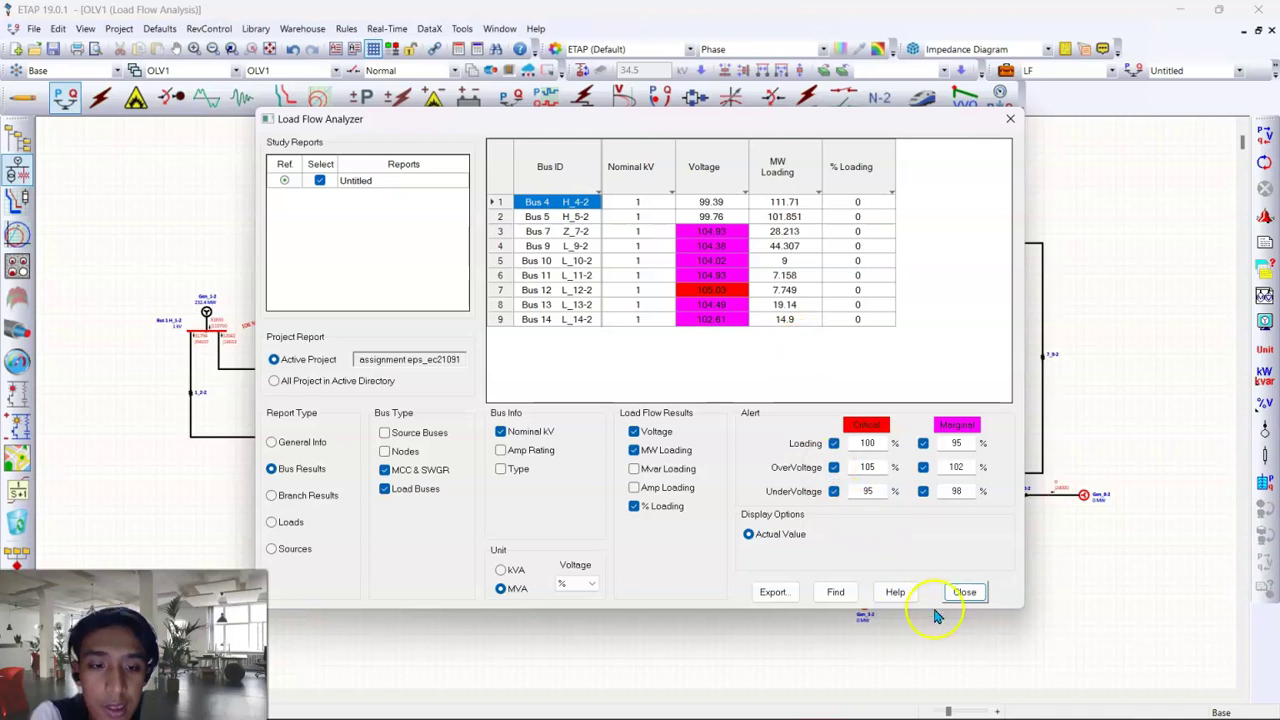
left_click(964, 593)
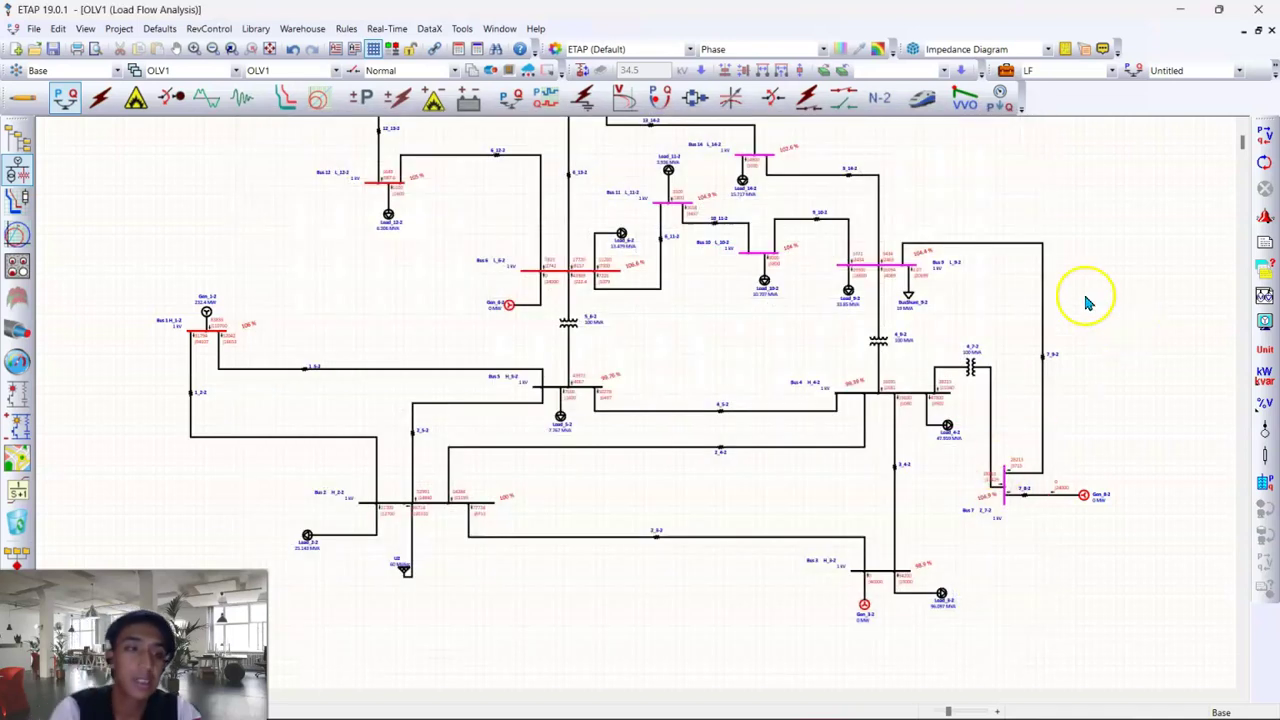
Generate the load flow Summary report in PDF format and open it.
left_click(1265, 242)
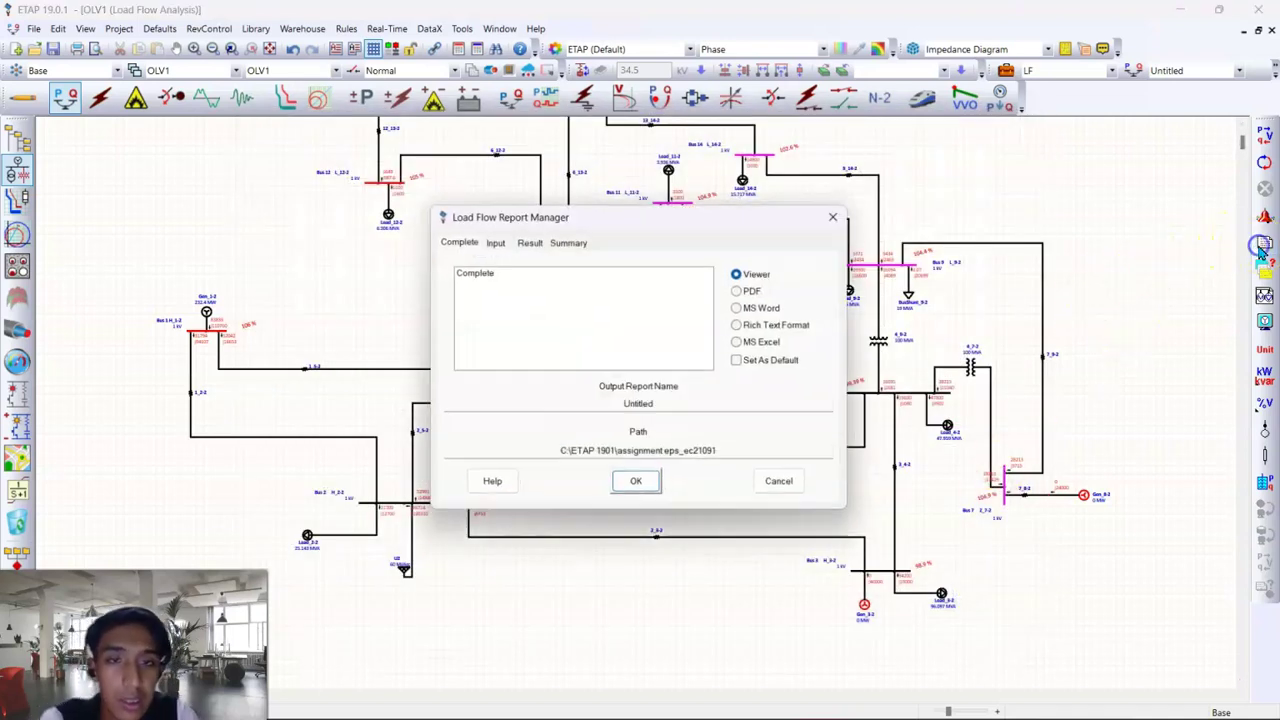
left_click(567, 241)
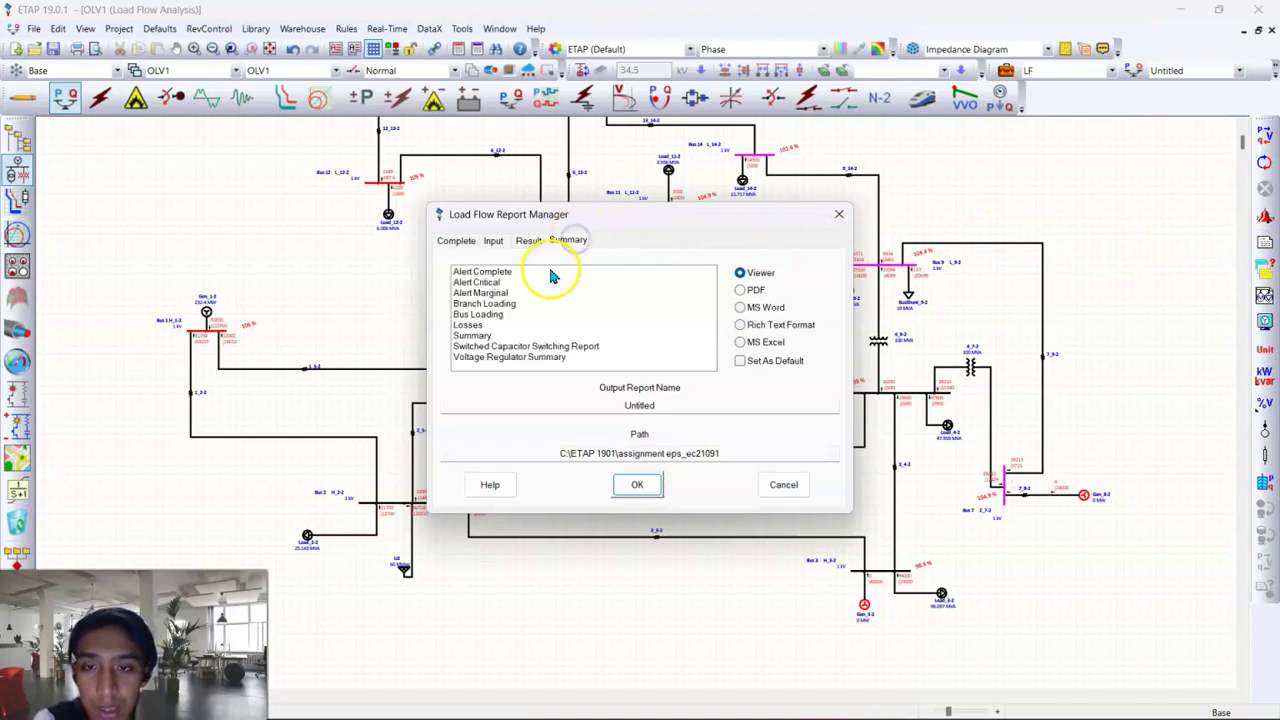
left_click(481, 337)
left_click(741, 290)
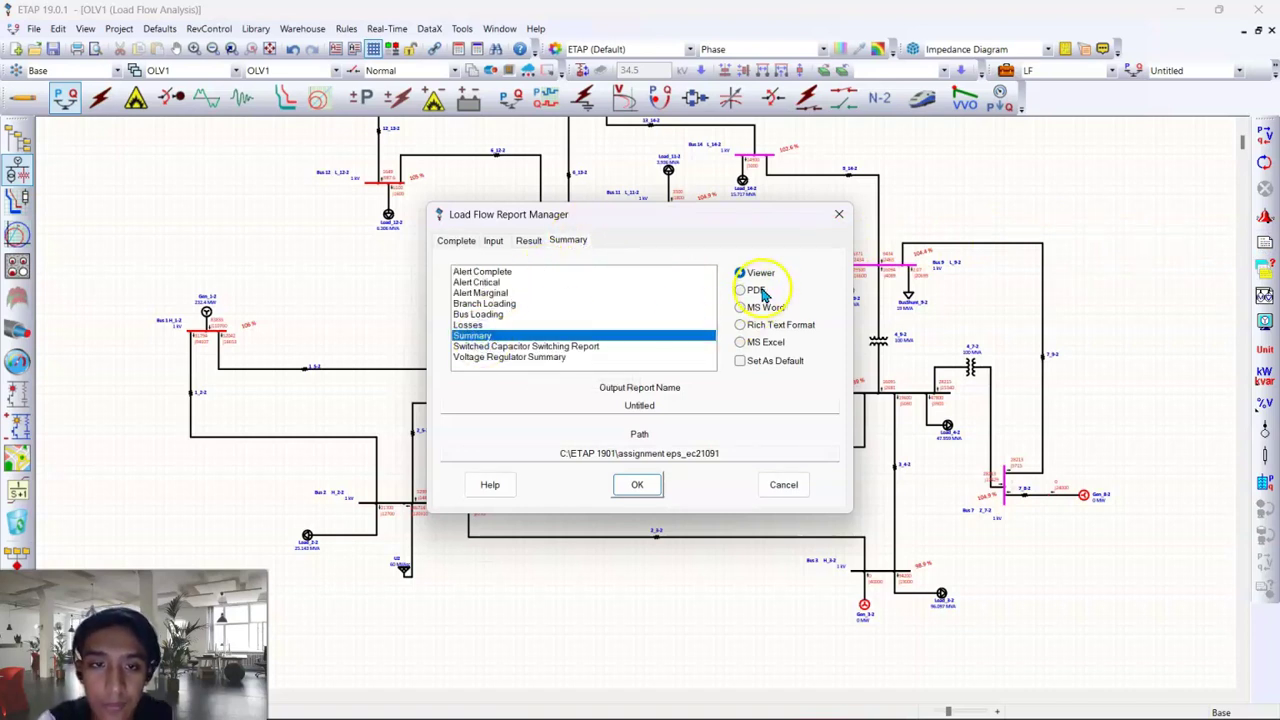
left_click(641, 485)
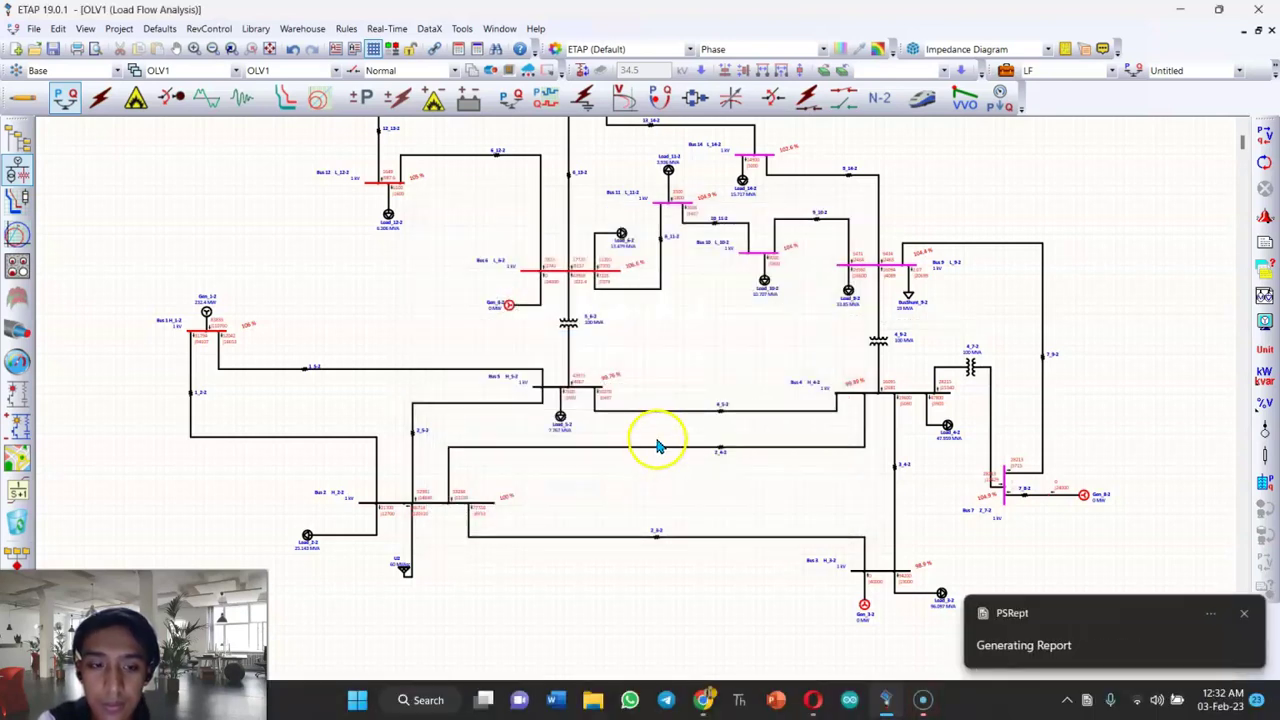
left_click(1020, 610)
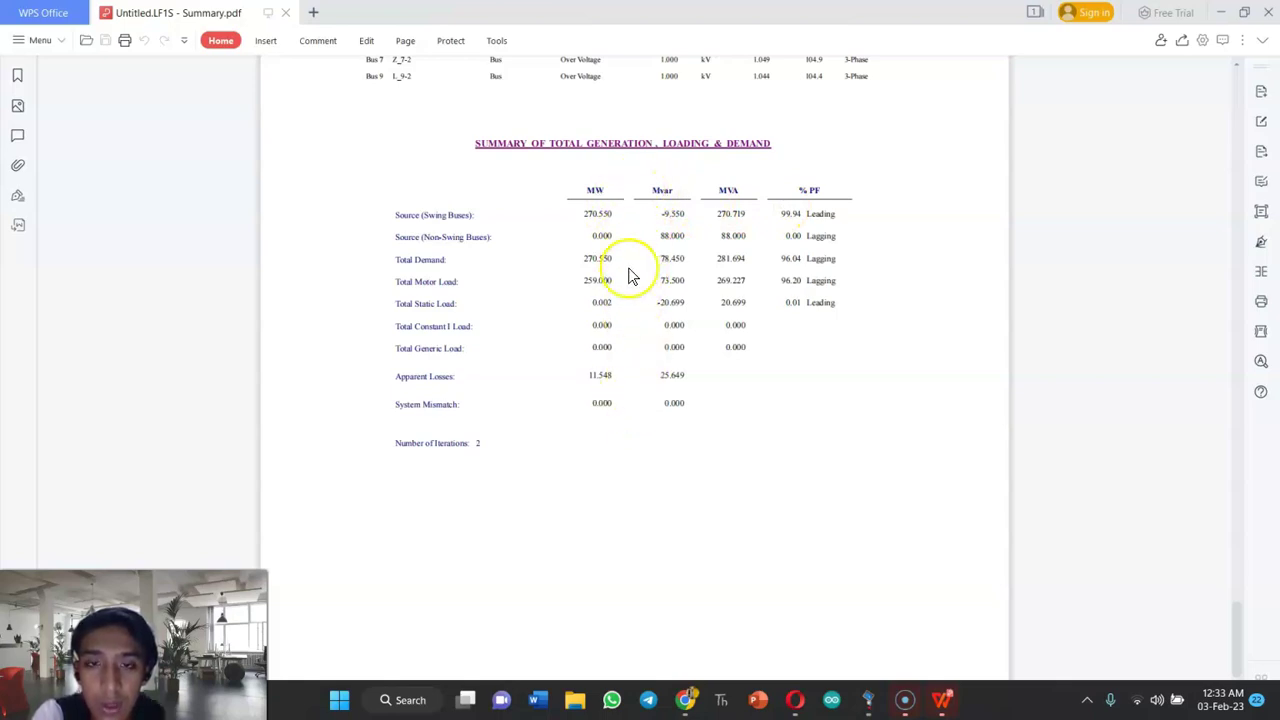
Examine the summary PDF from its closing totals back to the Bus Loading Summary Report, and close the document.
scroll(870, 335, "up", 1)
scroll(1034, 431, "up", 15)
scroll(1034, 433, "up", 15)
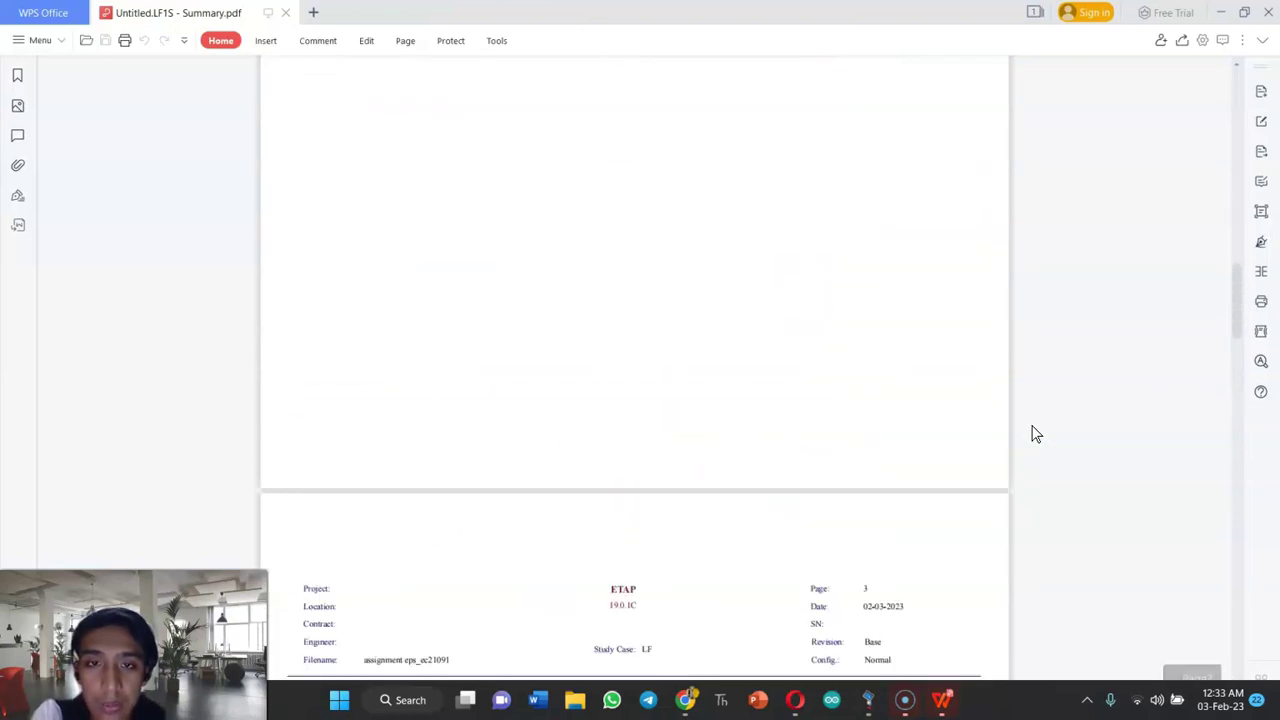
scroll(1034, 433, "up", 4)
scroll(1034, 434, "up", 10)
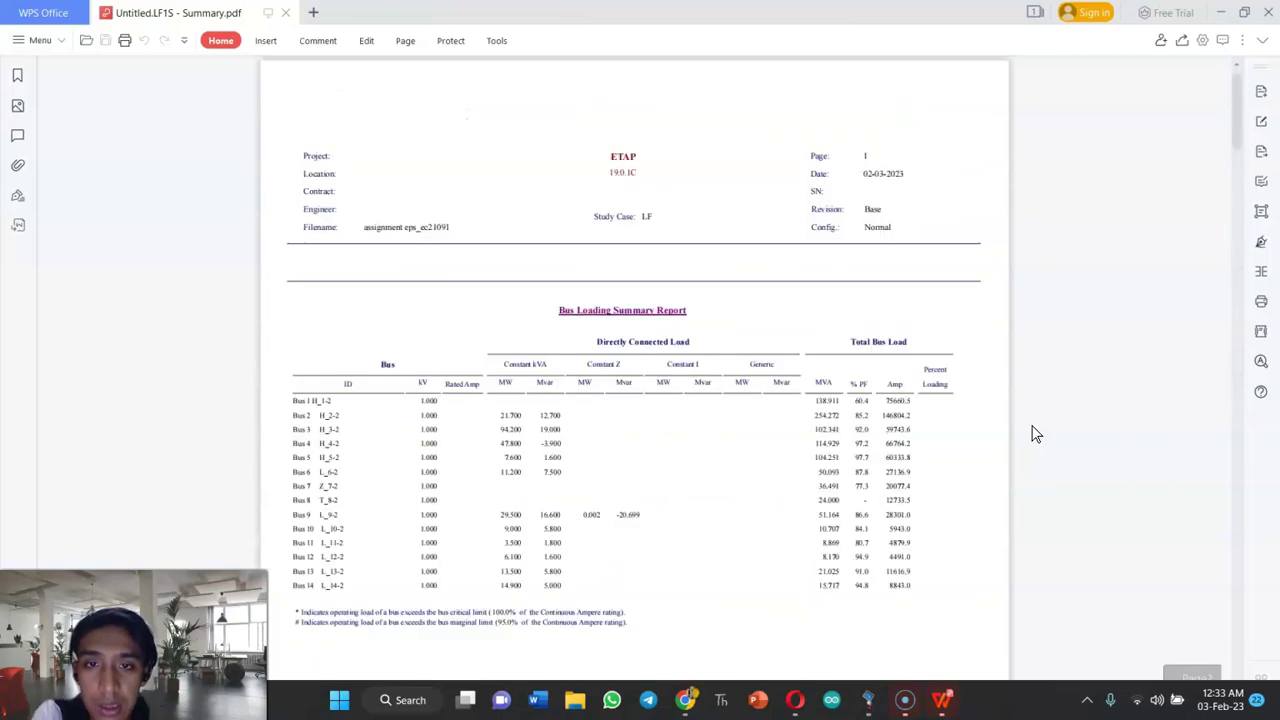
scroll(1034, 434, "down", 1)
scroll(520, 270, "down", 1)
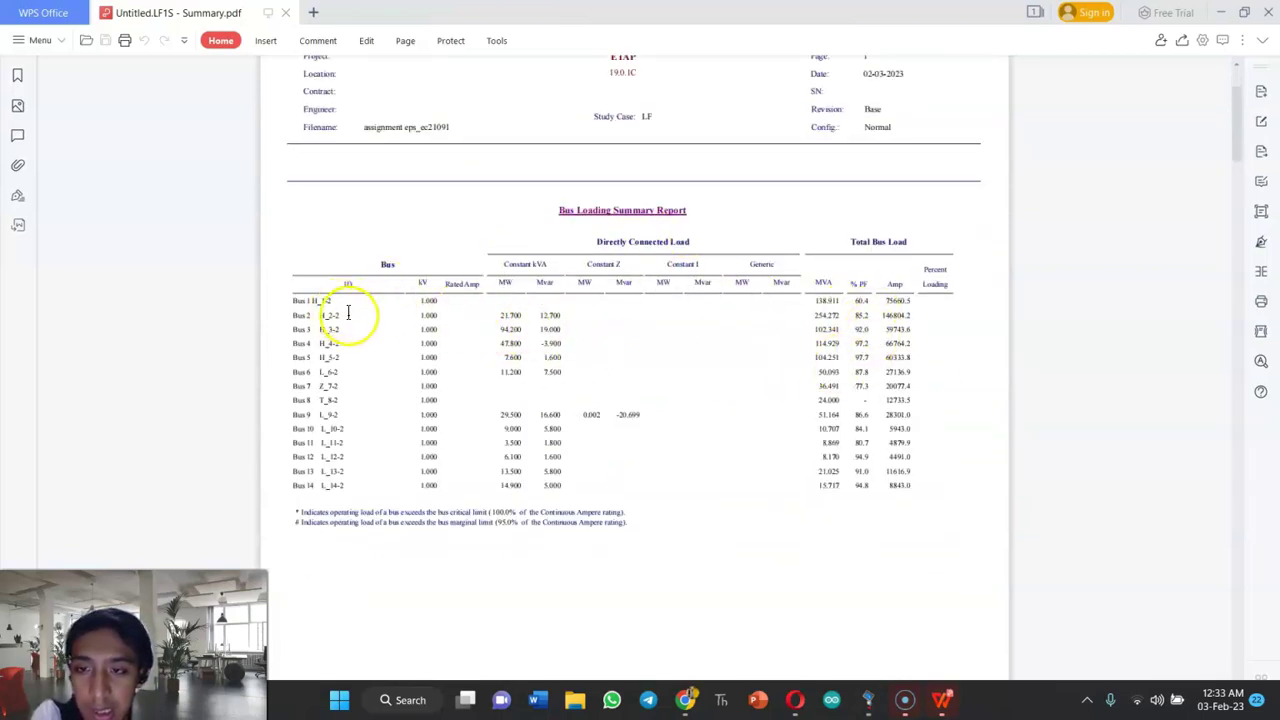
scroll(629, 349, "down", 1)
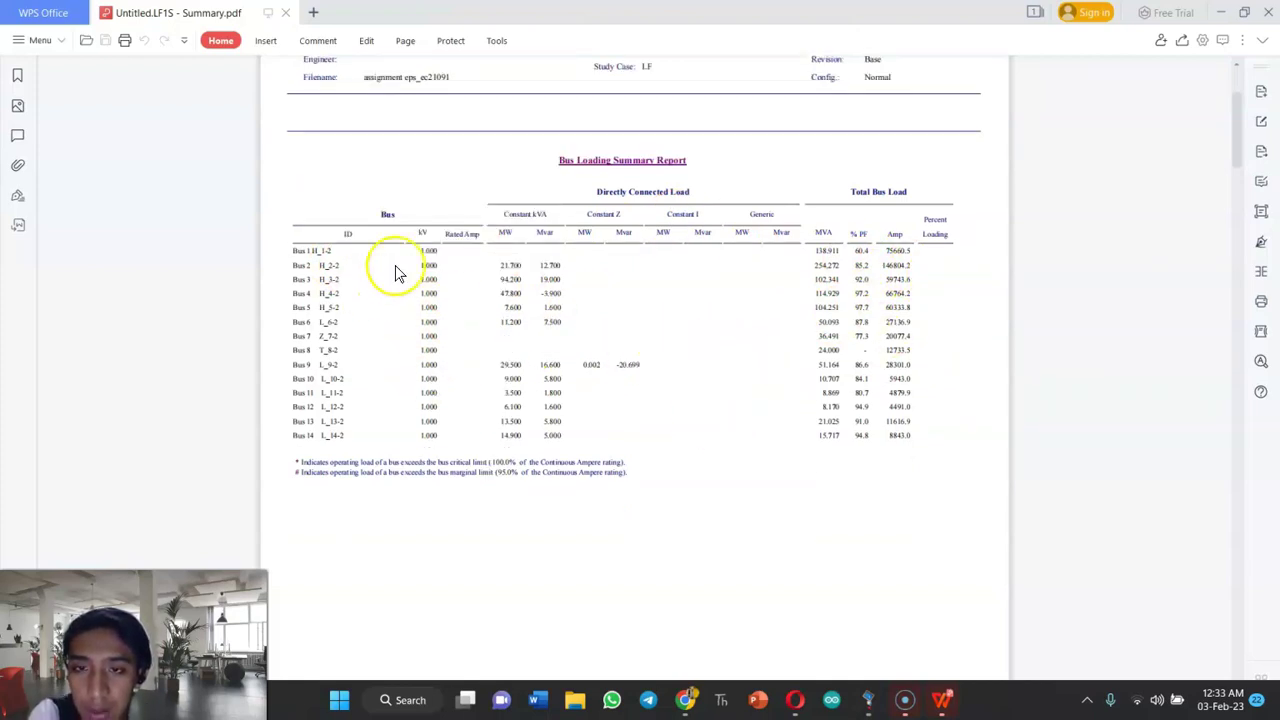
scroll(735, 355, "up", 3)
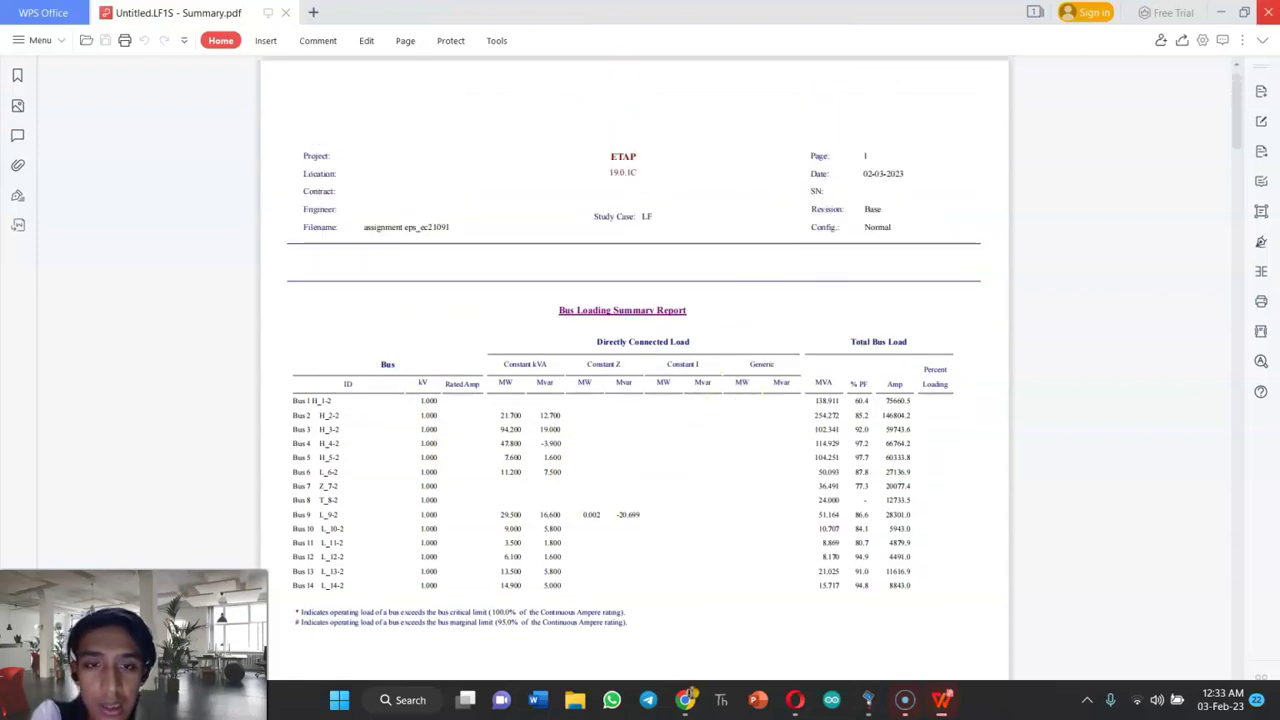
left_click(1267, 12)
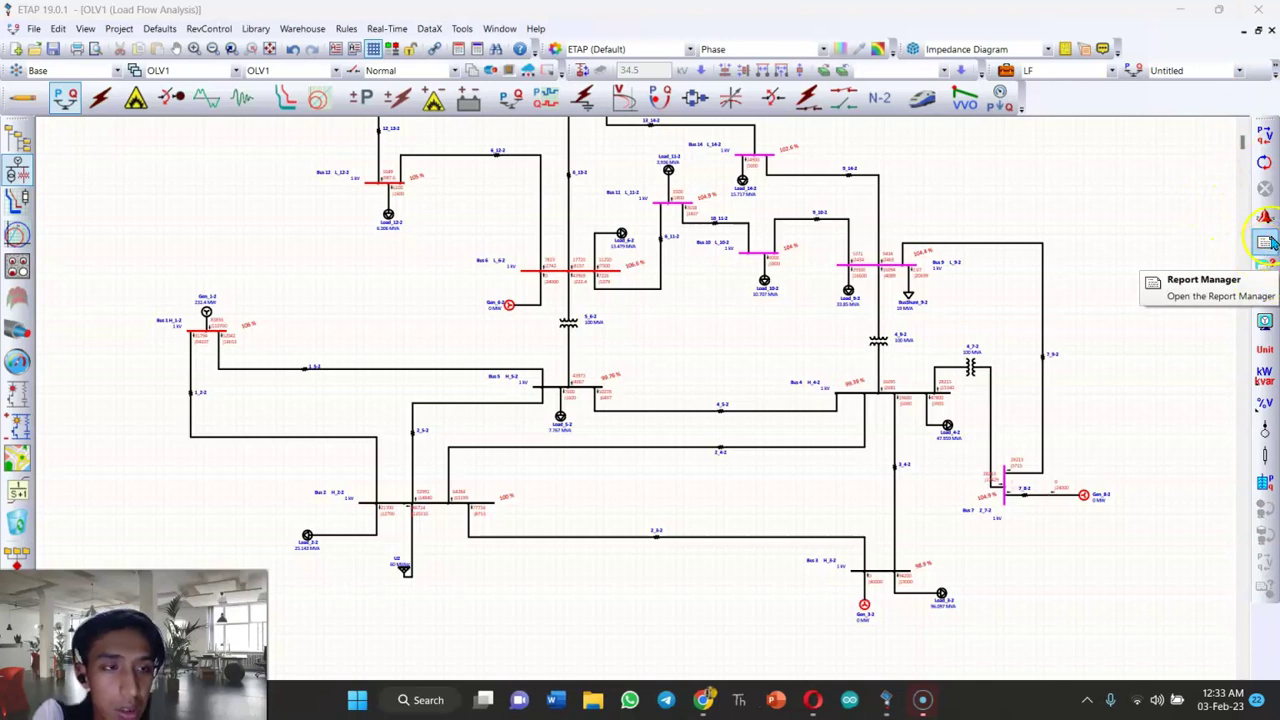
Generate the Load Flow Report from the result reports in PDF format and open it.
left_click(1265, 242)
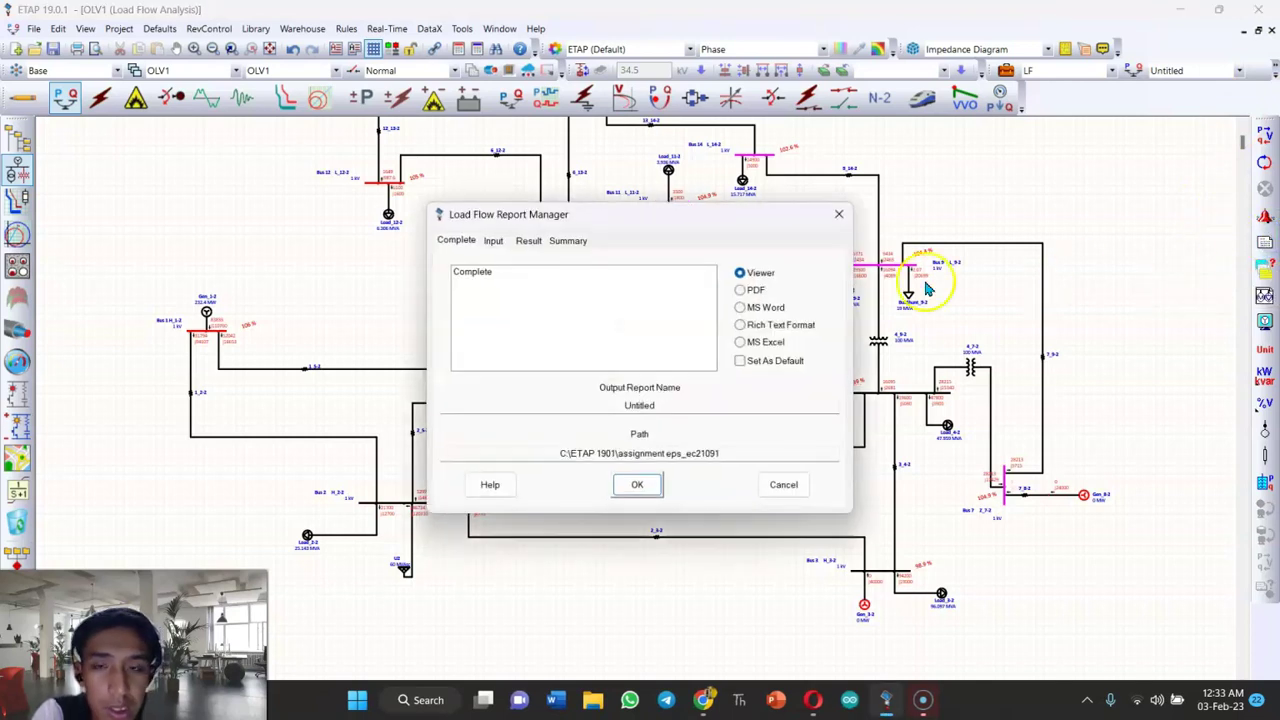
left_click(528, 242)
left_click(522, 272)
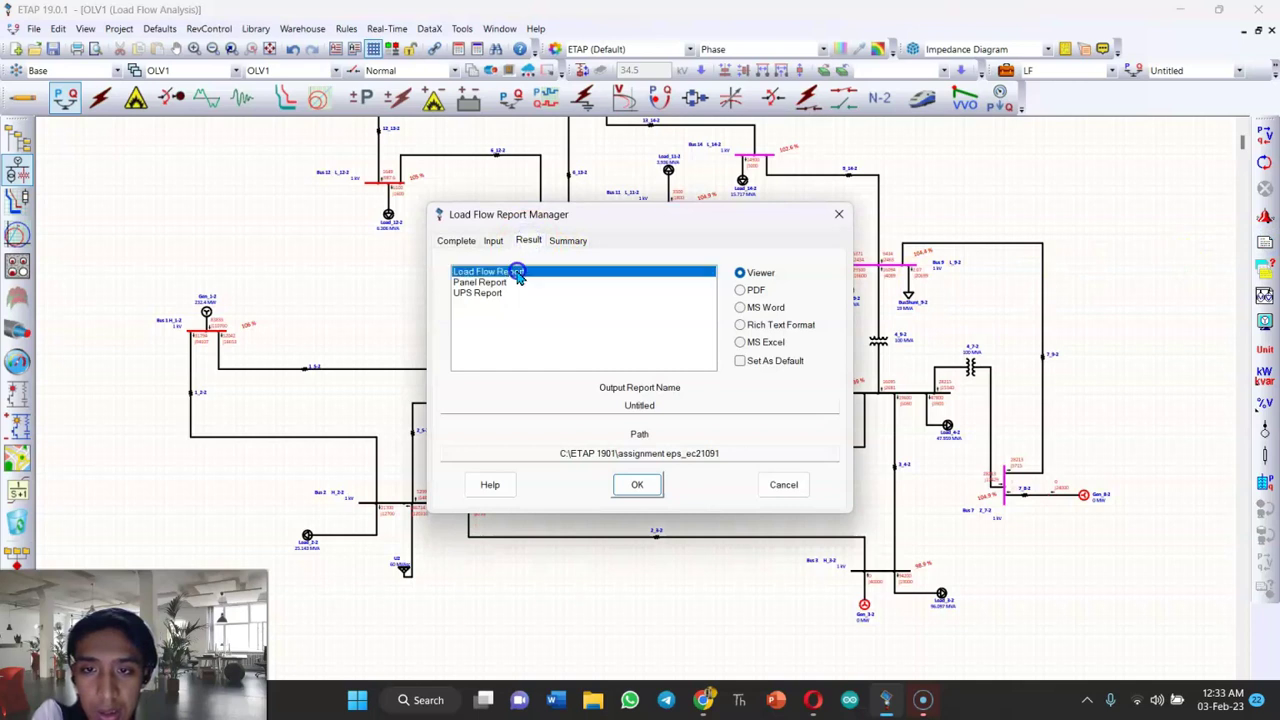
left_click(755, 290)
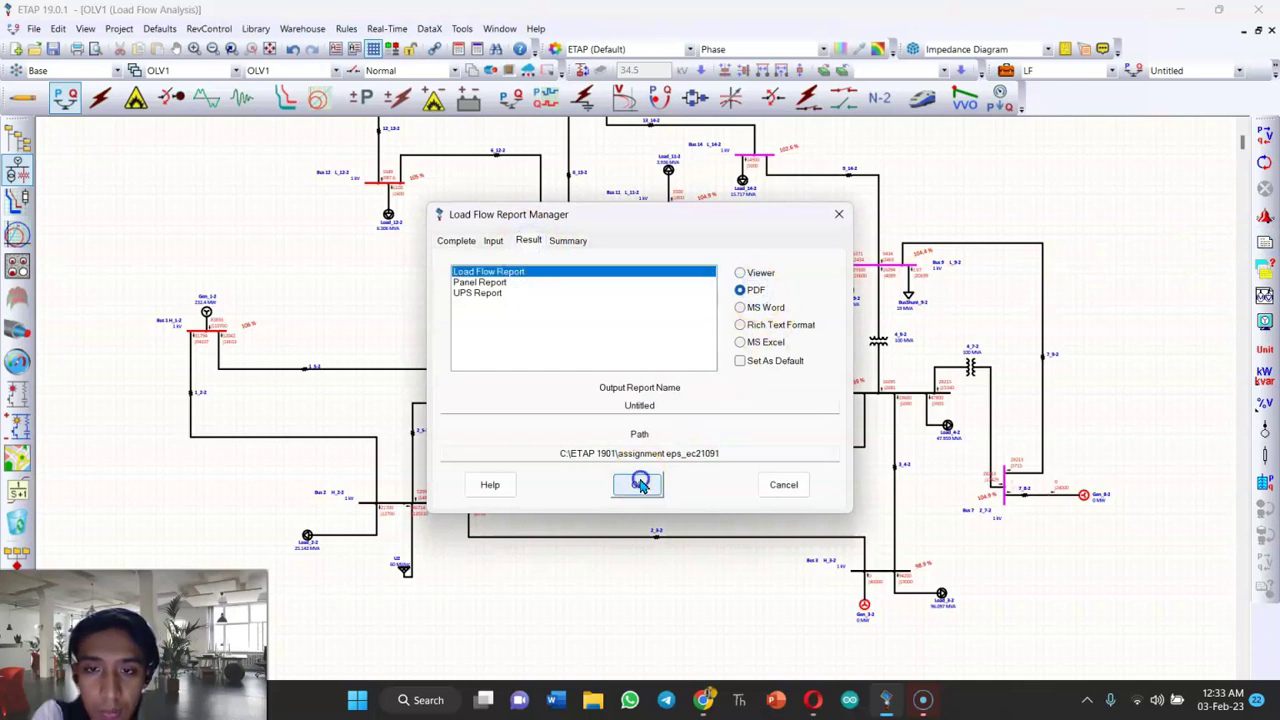
left_click(637, 484)
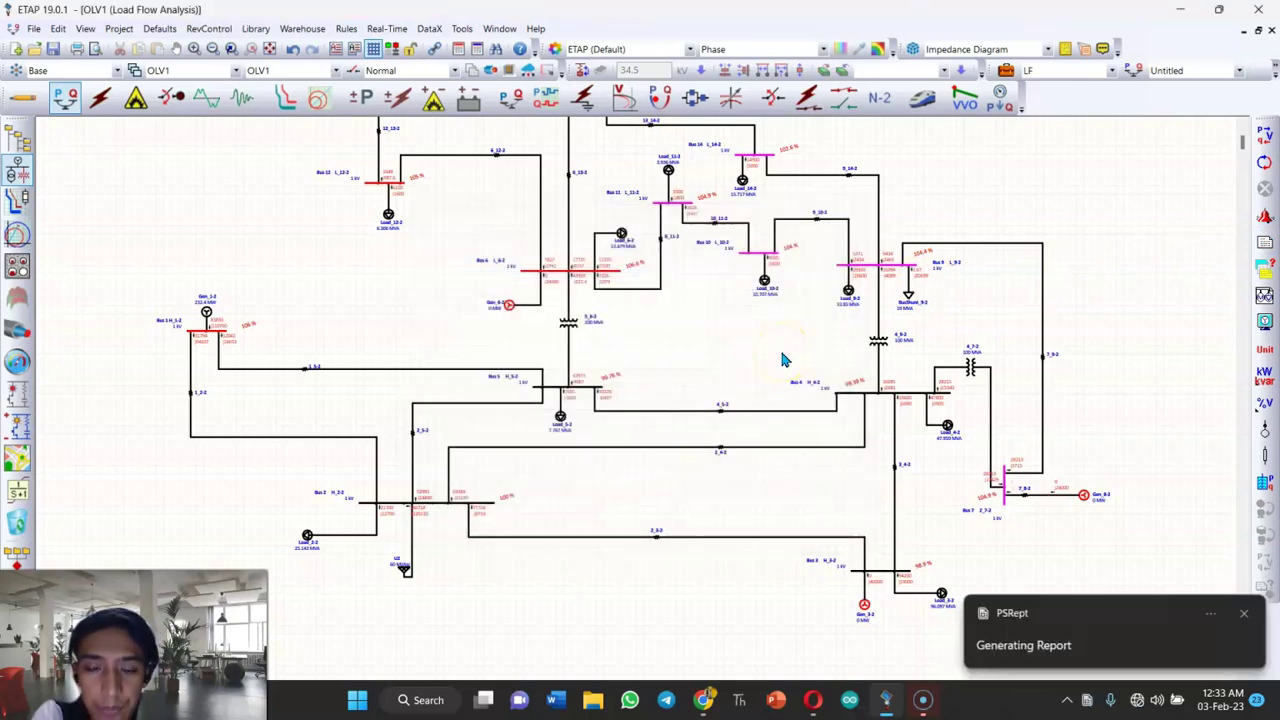
left_click(888, 514)
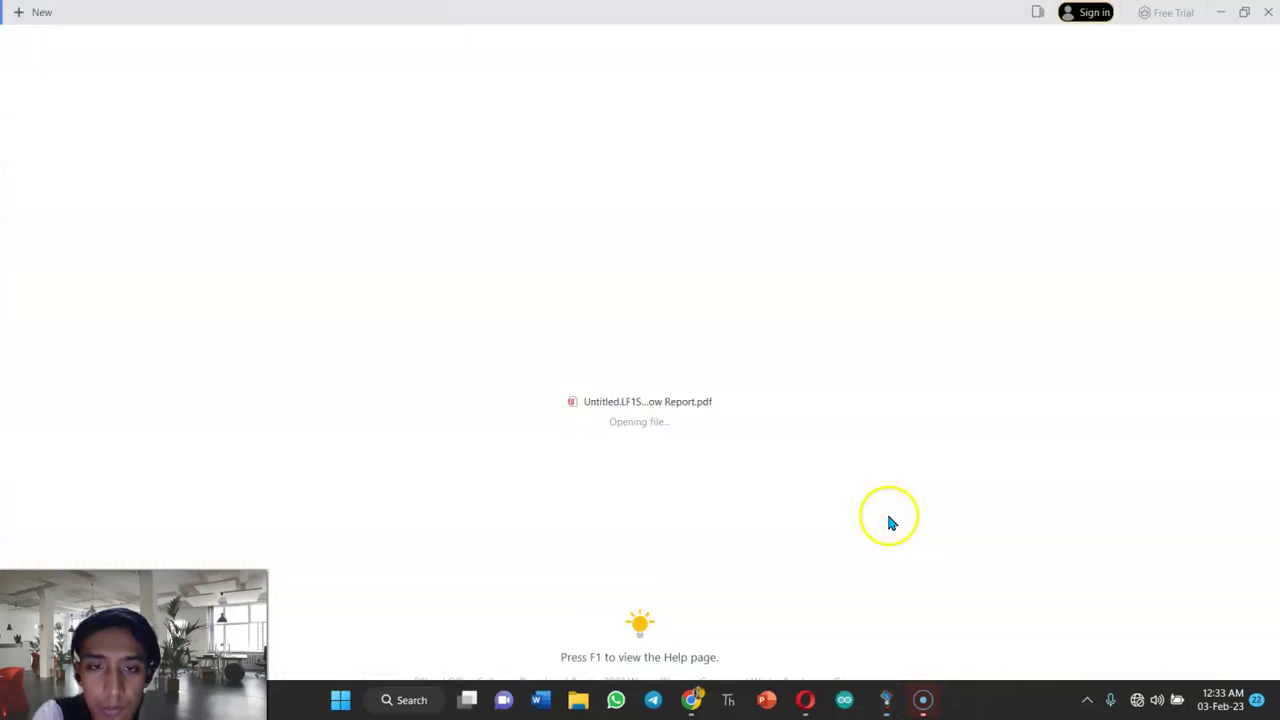
Examine the voltage, generation, load and branch flow values for all buses in the load flow PDF, and close the document.
scroll(753, 348, "down", 3)
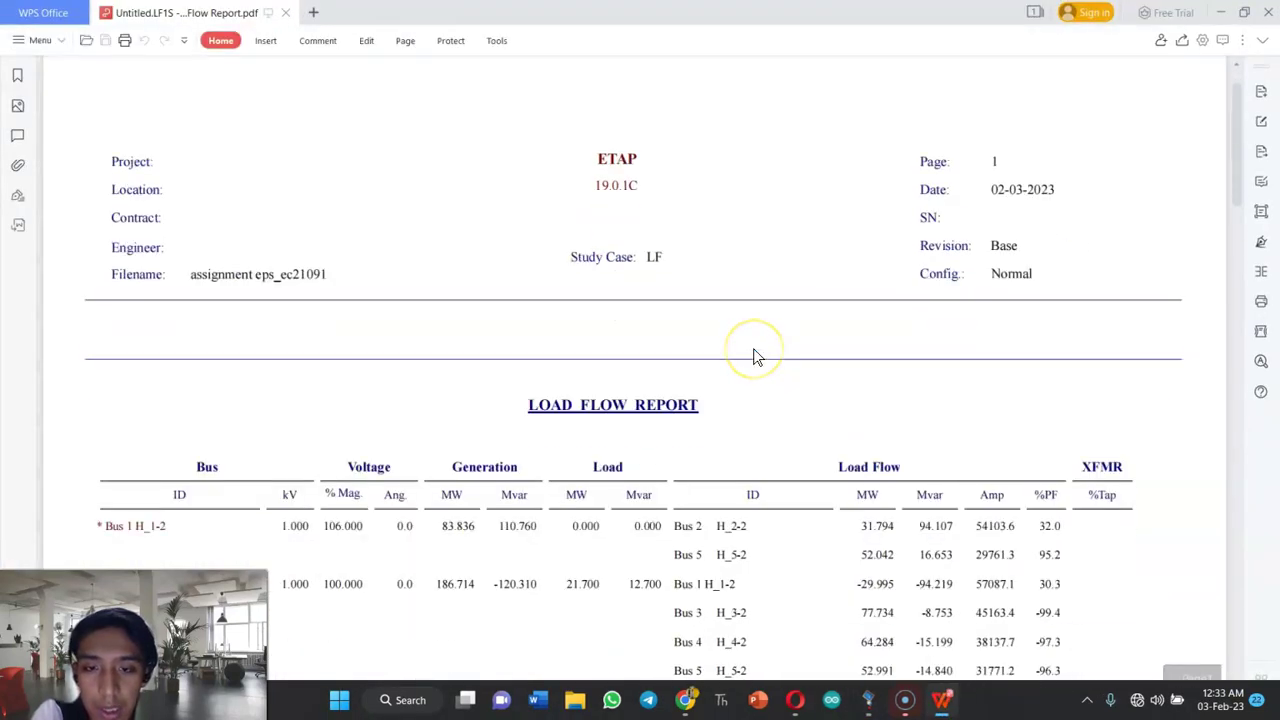
scroll(723, 323, "down", 3)
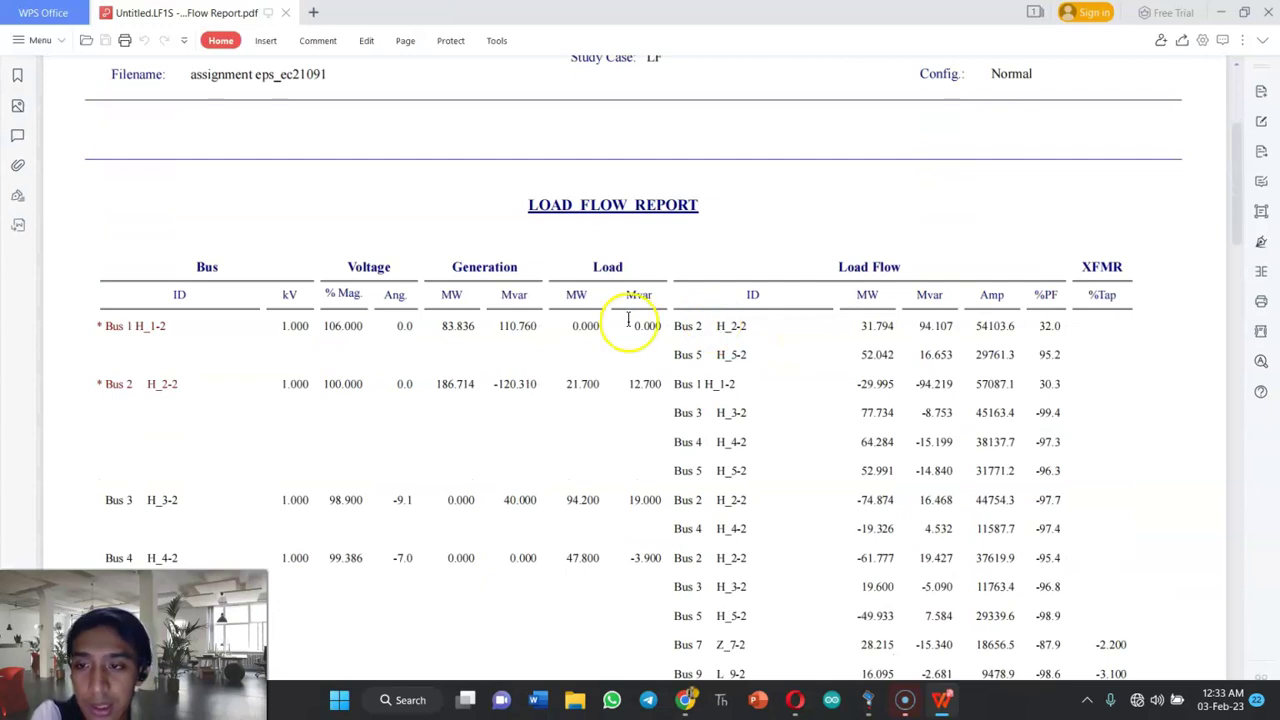
scroll(228, 280, "down", 10)
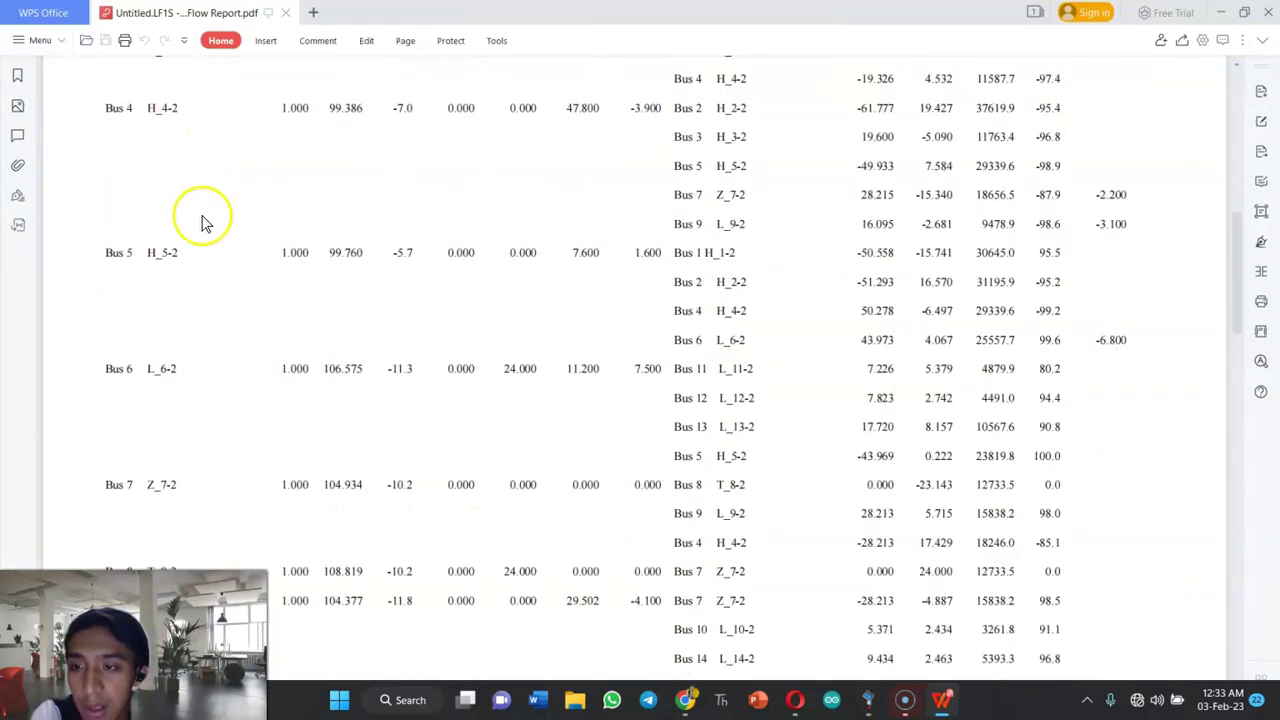
scroll(203, 252, "down", 10)
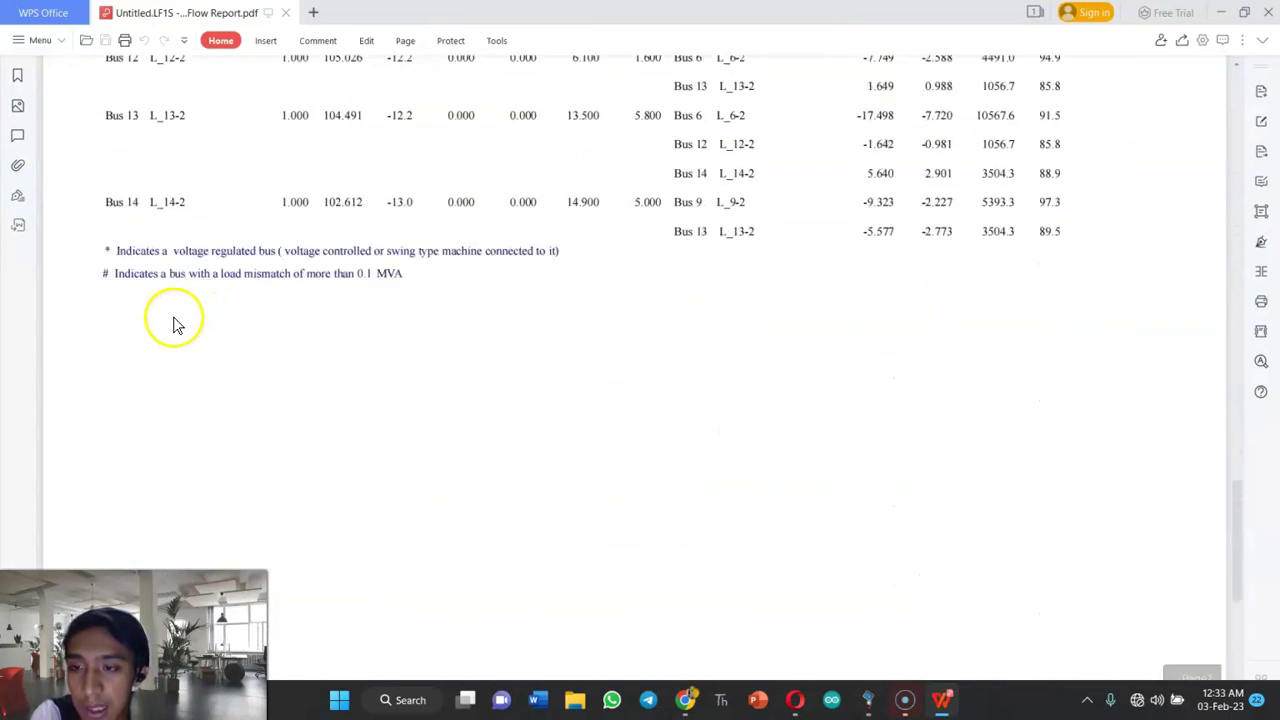
scroll(990, 360, "up", 5)
scroll(978, 400, "up", 15)
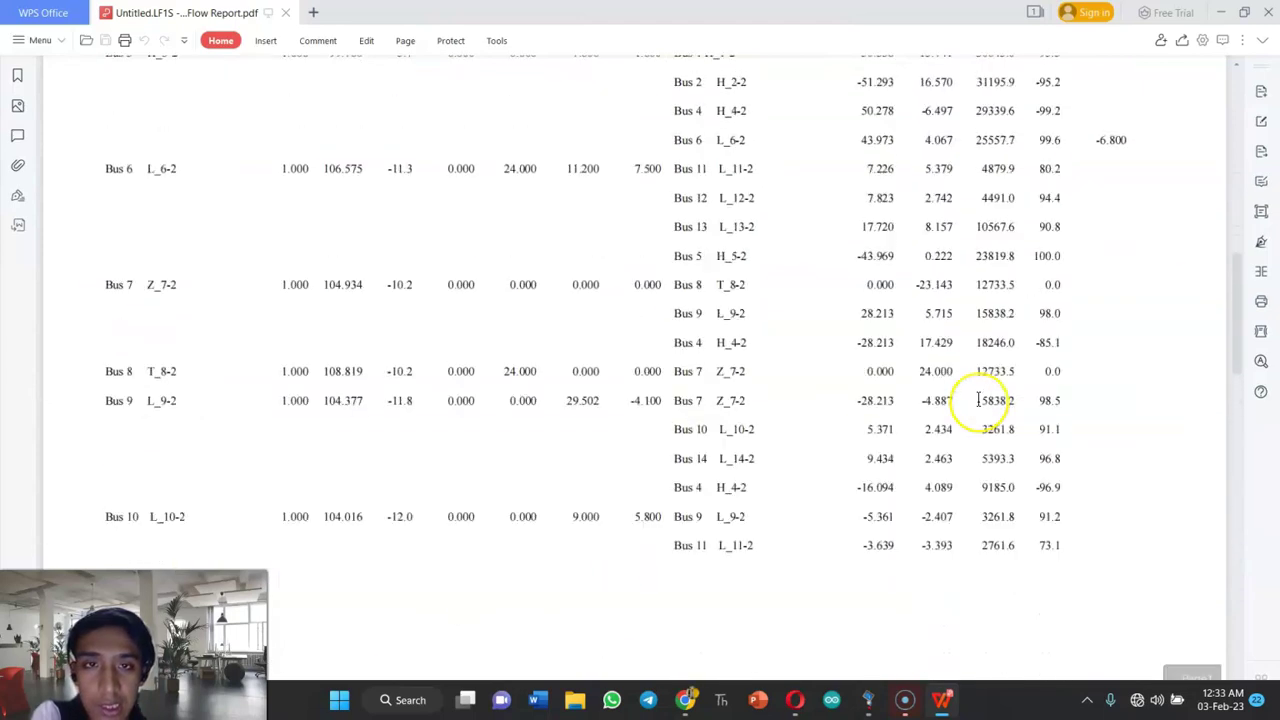
scroll(580, 282, "down", 1)
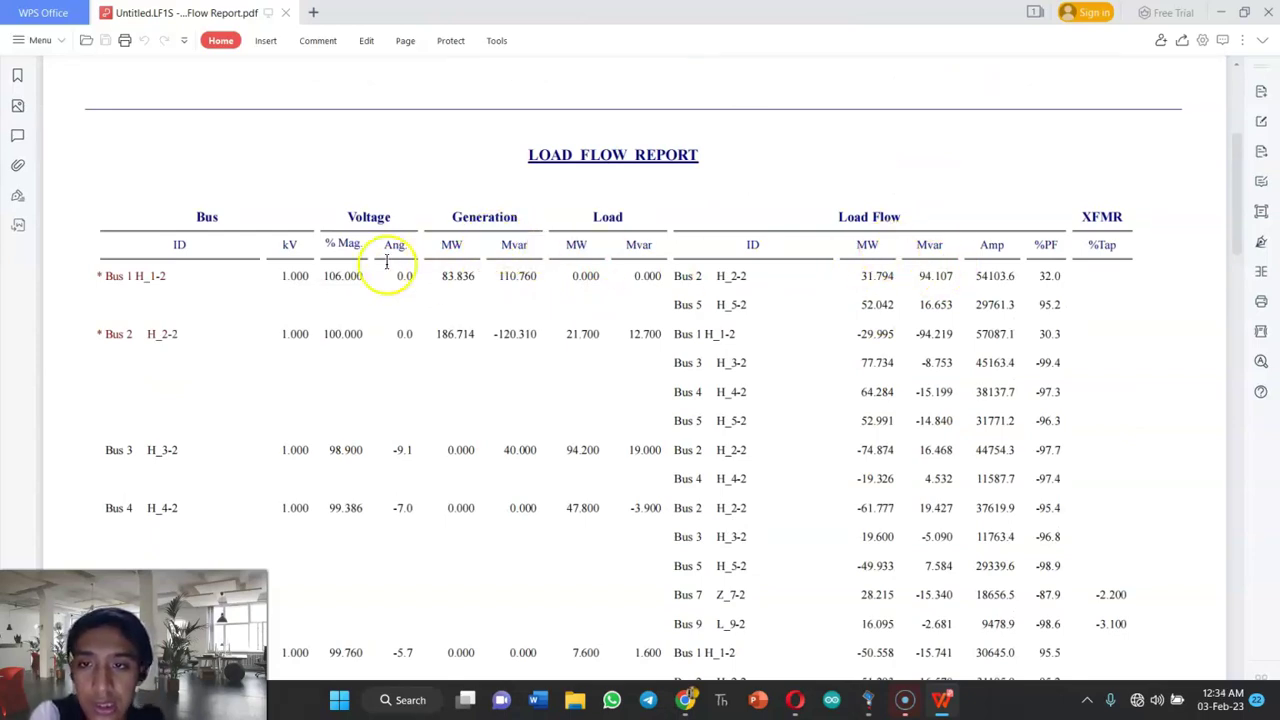
scroll(391, 260, "down", 1)
scroll(760, 251, "down", 10)
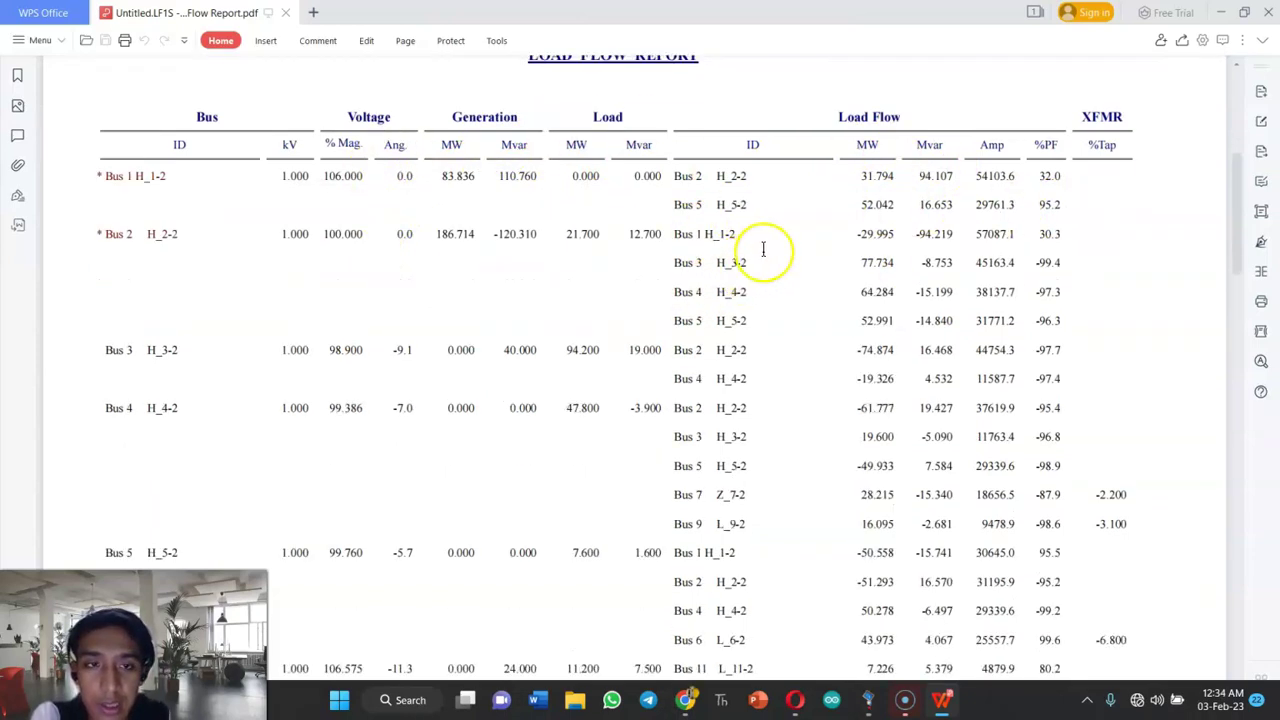
scroll(765, 252, "down", 1)
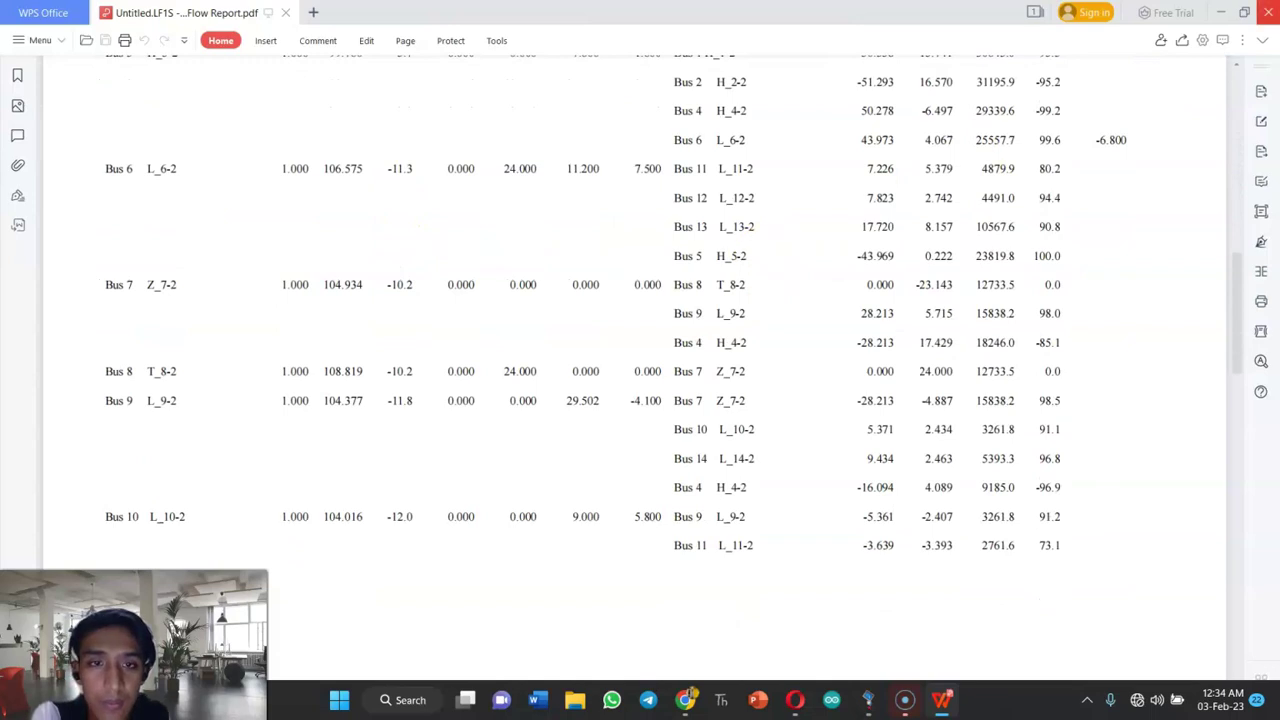
left_click(1266, 12)
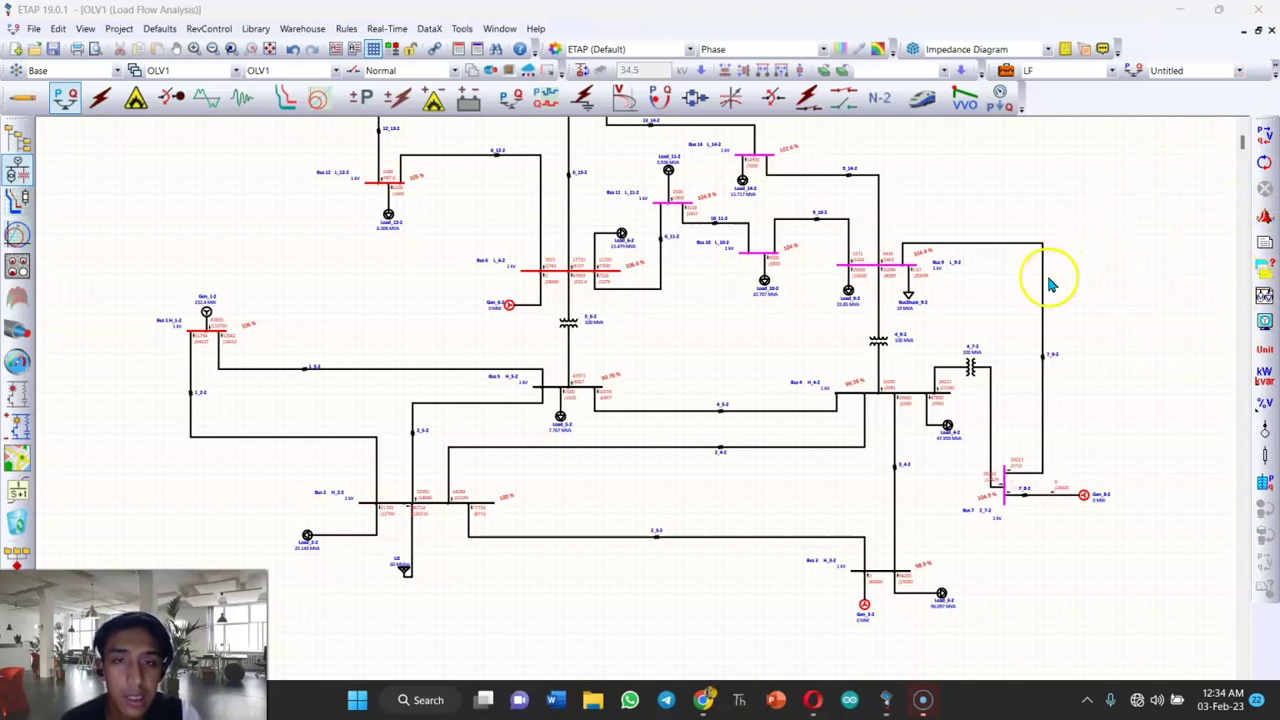
Open the Load Flow Analysis Alert View, enlarge it, review the critical and marginal alerts for buses and generators, and close it.
scroll(790, 326, "up", 5)
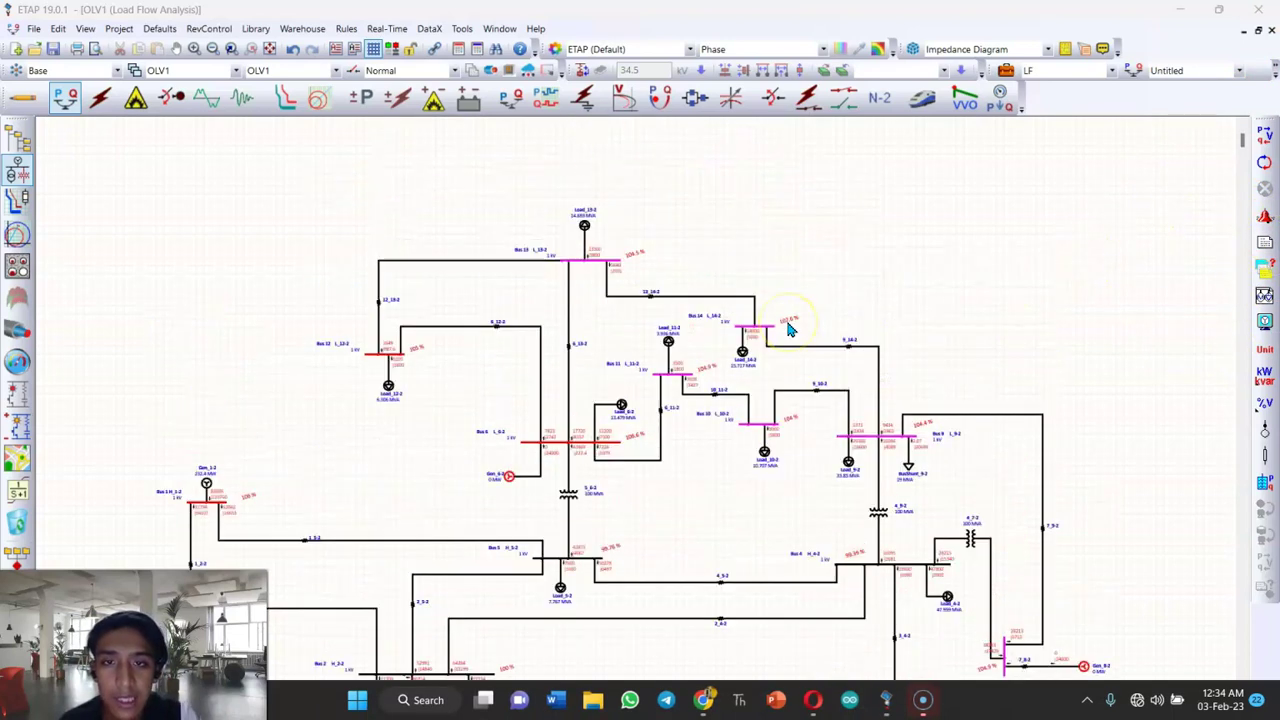
scroll(1100, 276, "down", 3)
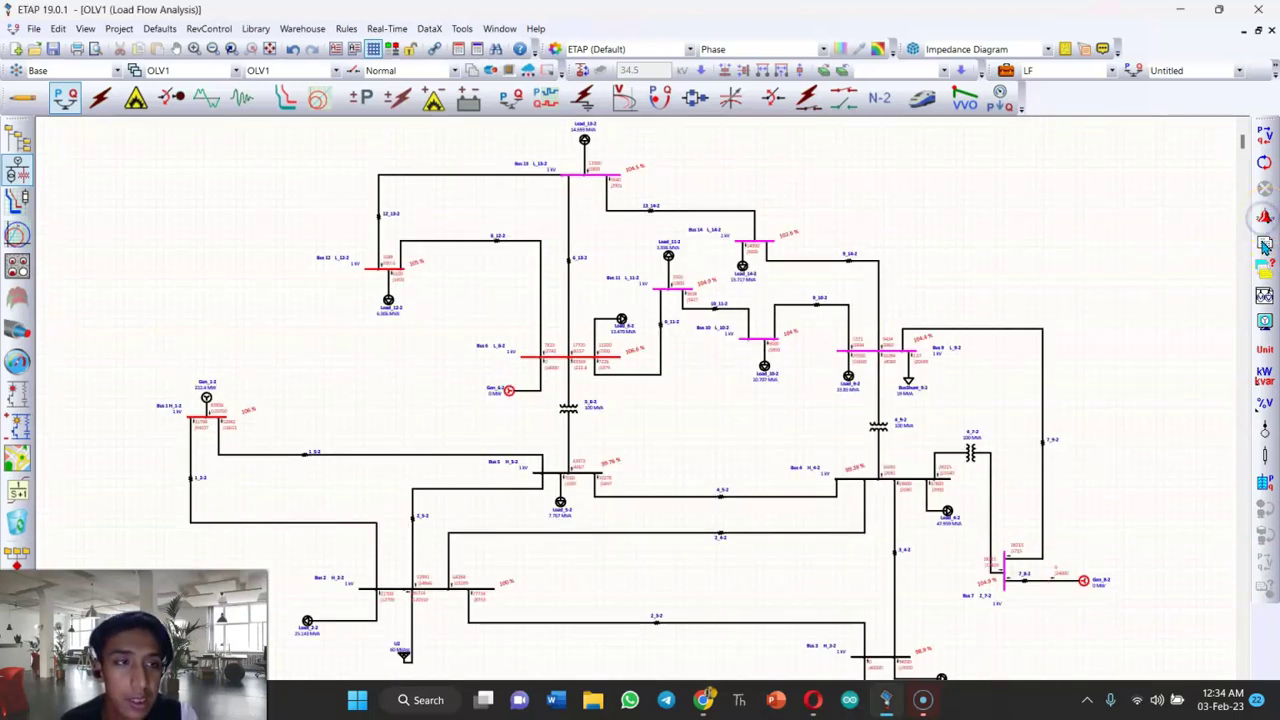
left_click(1265, 217)
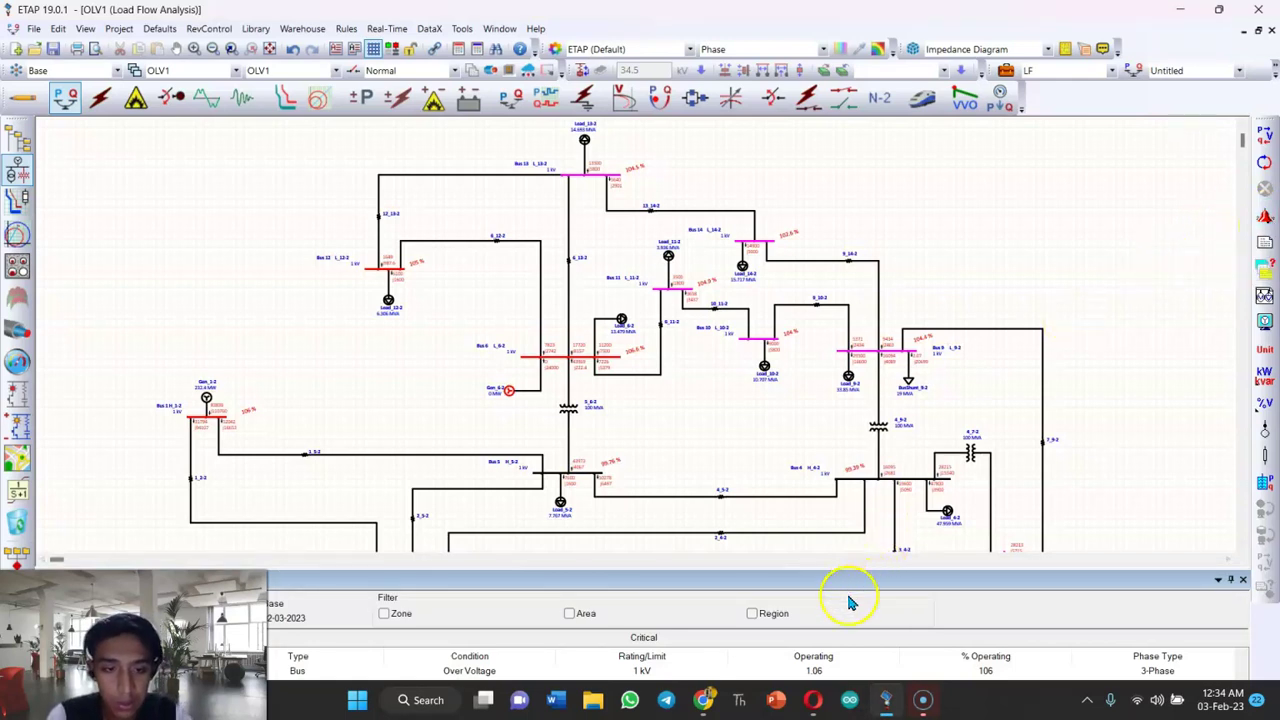
left_click_drag(787, 568, 822, 343)
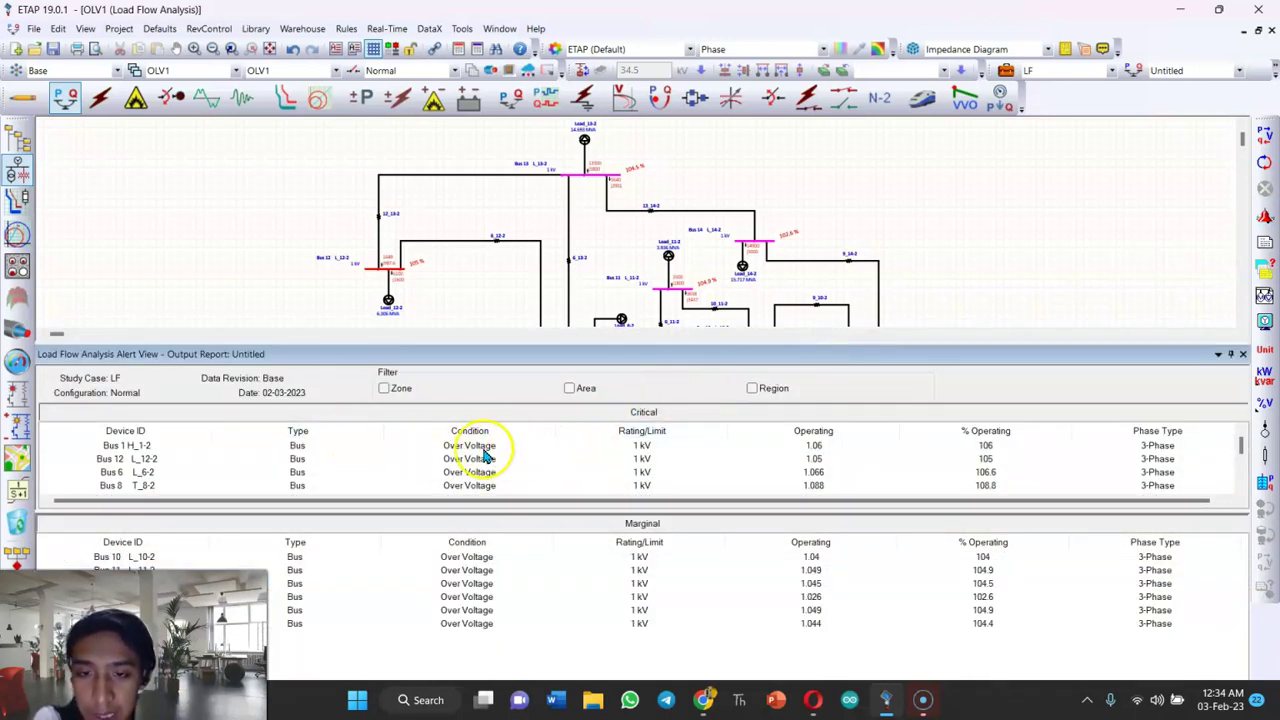
scroll(505, 458, "down", 1)
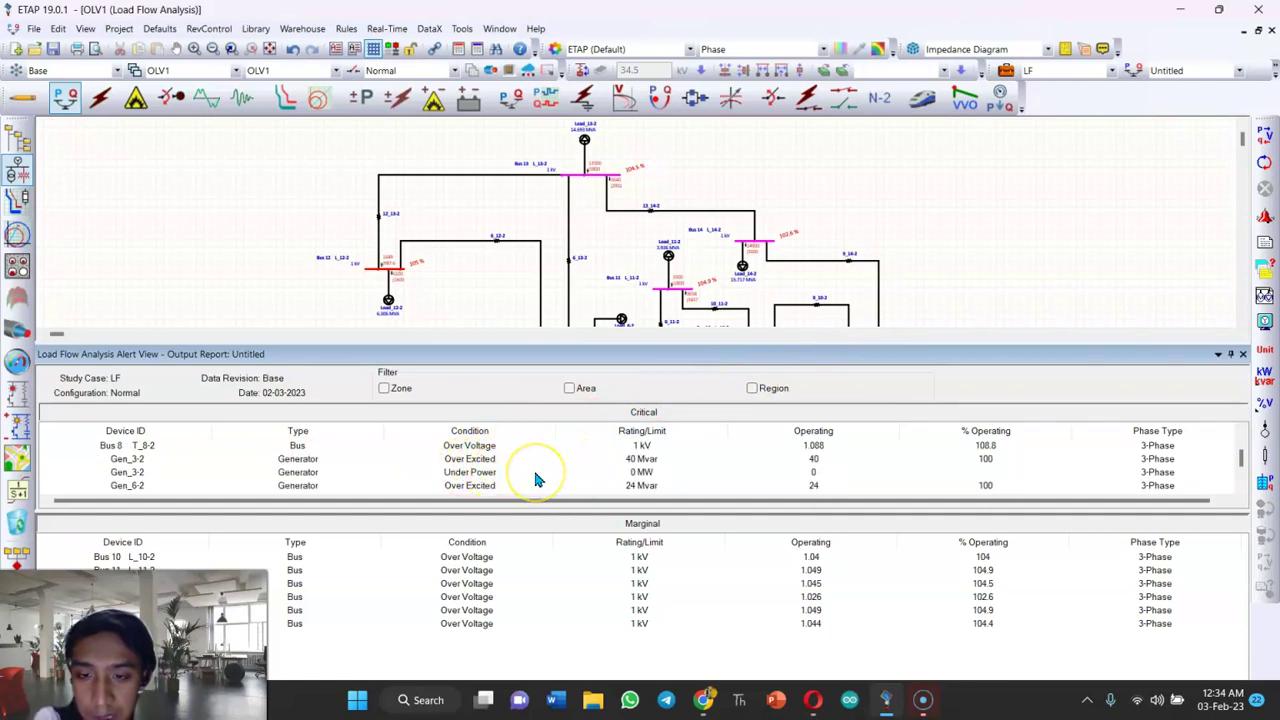
scroll(531, 467, "down", 1)
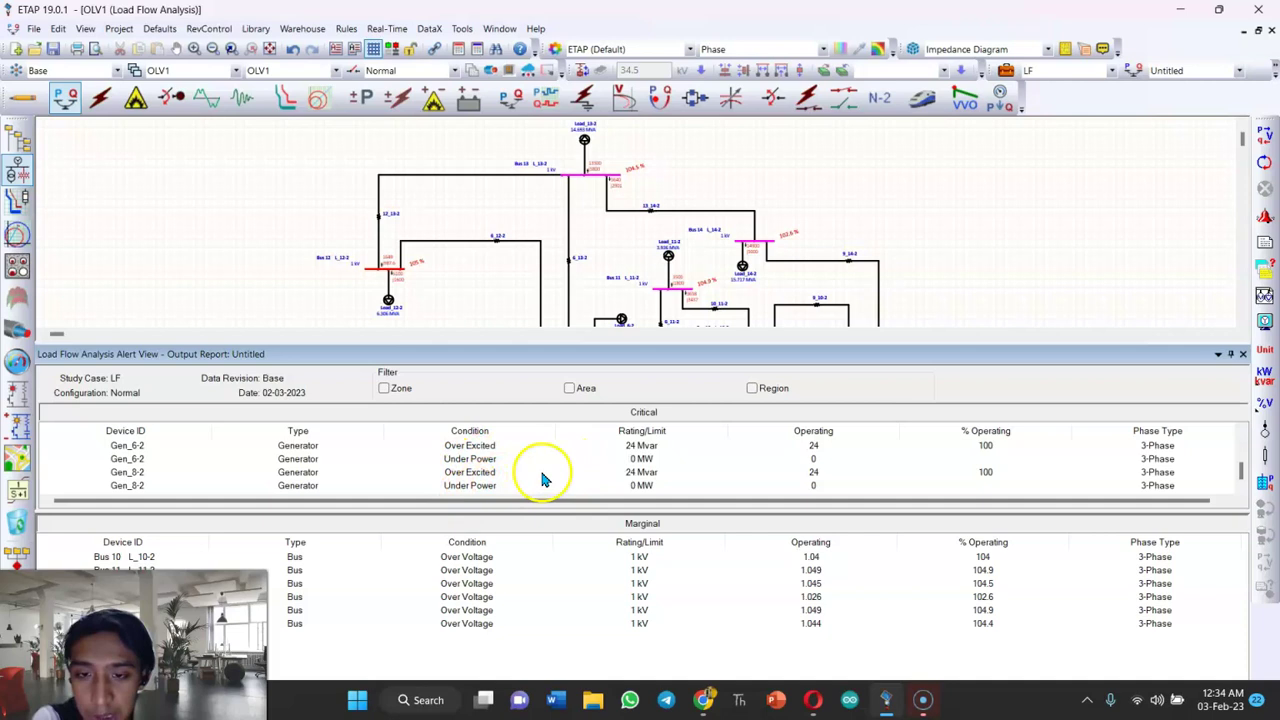
left_click(1241, 357)
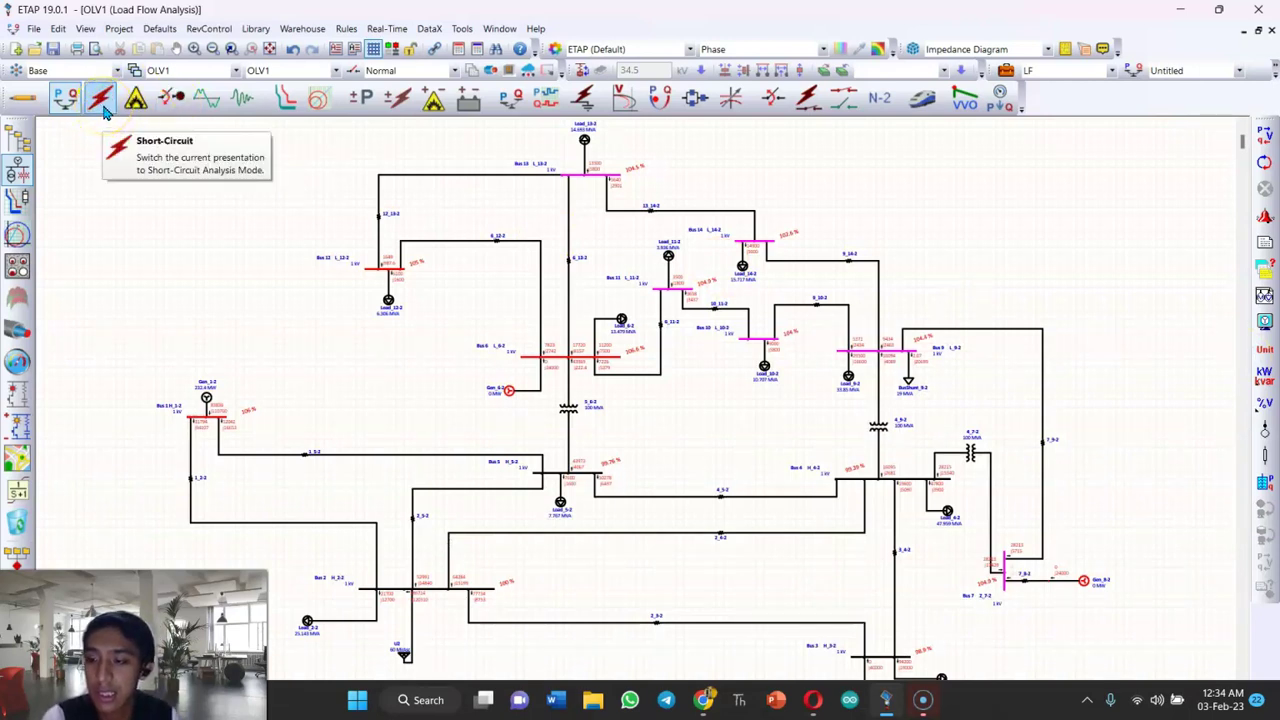
Switch the one-line diagram from load flow to Short-Circuit Analysis mode.
left_click(104, 110)
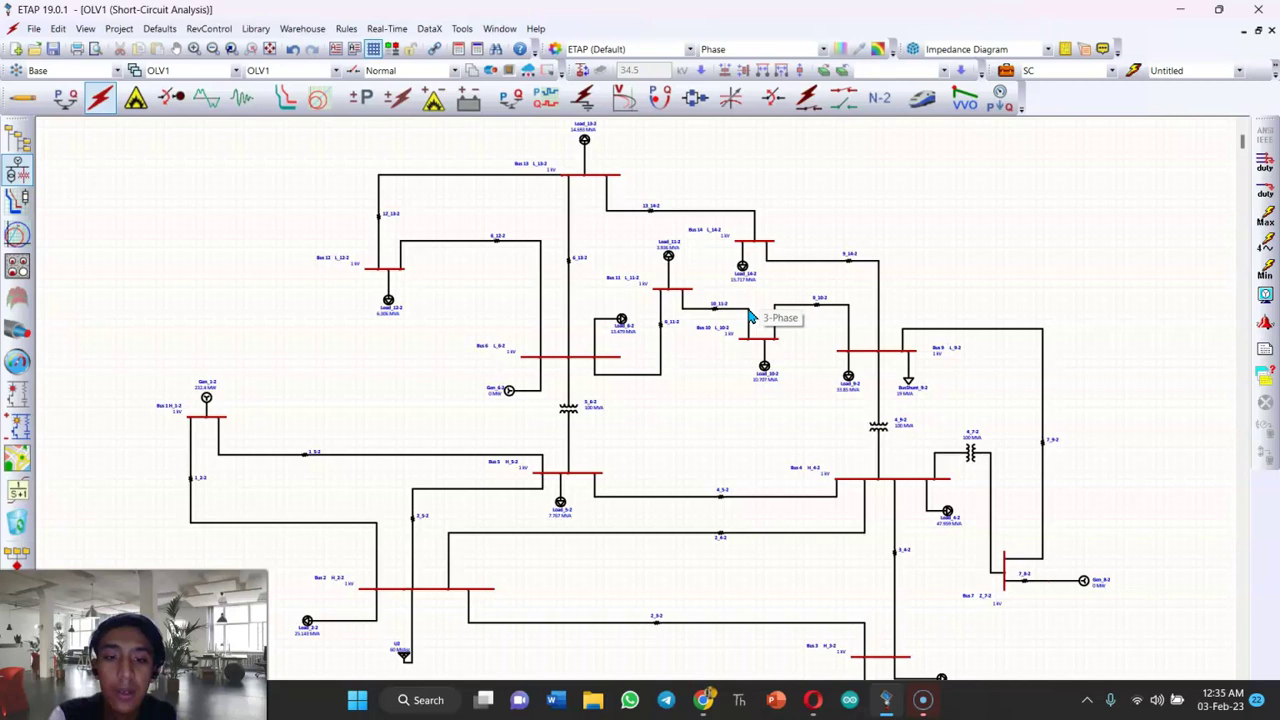
scroll(630, 260, "down", 3)
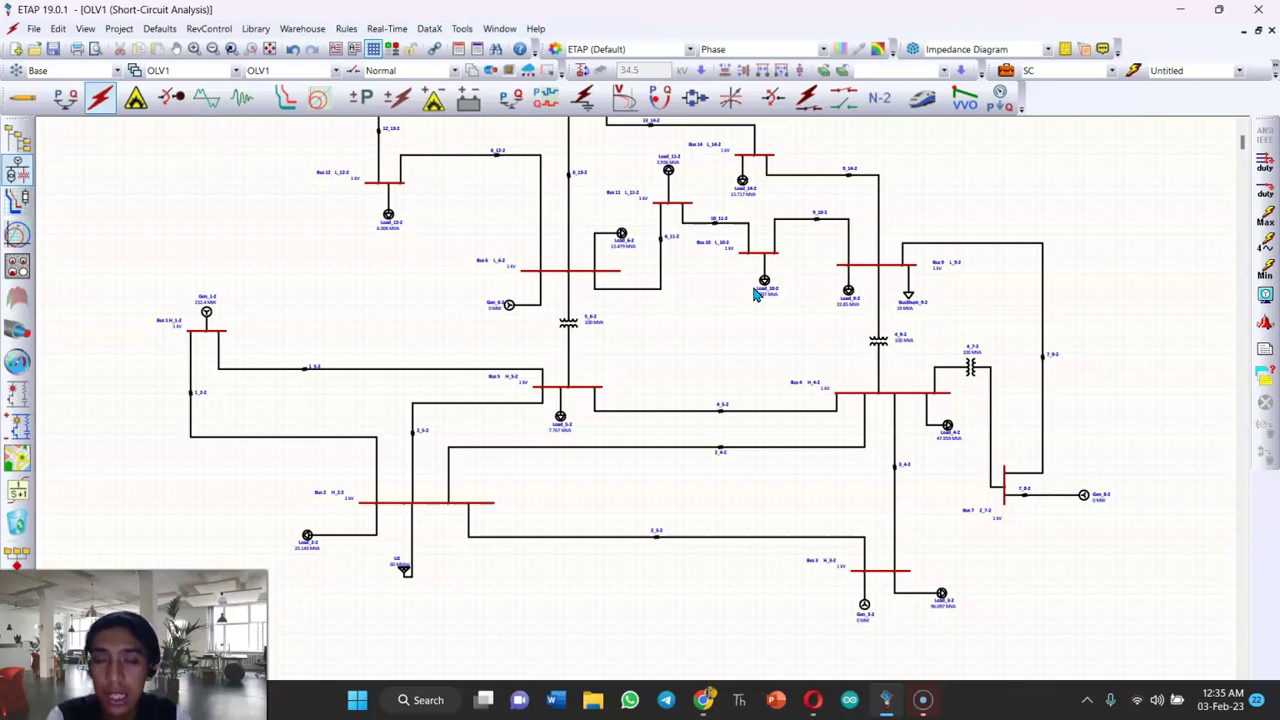
left_click(777, 280)
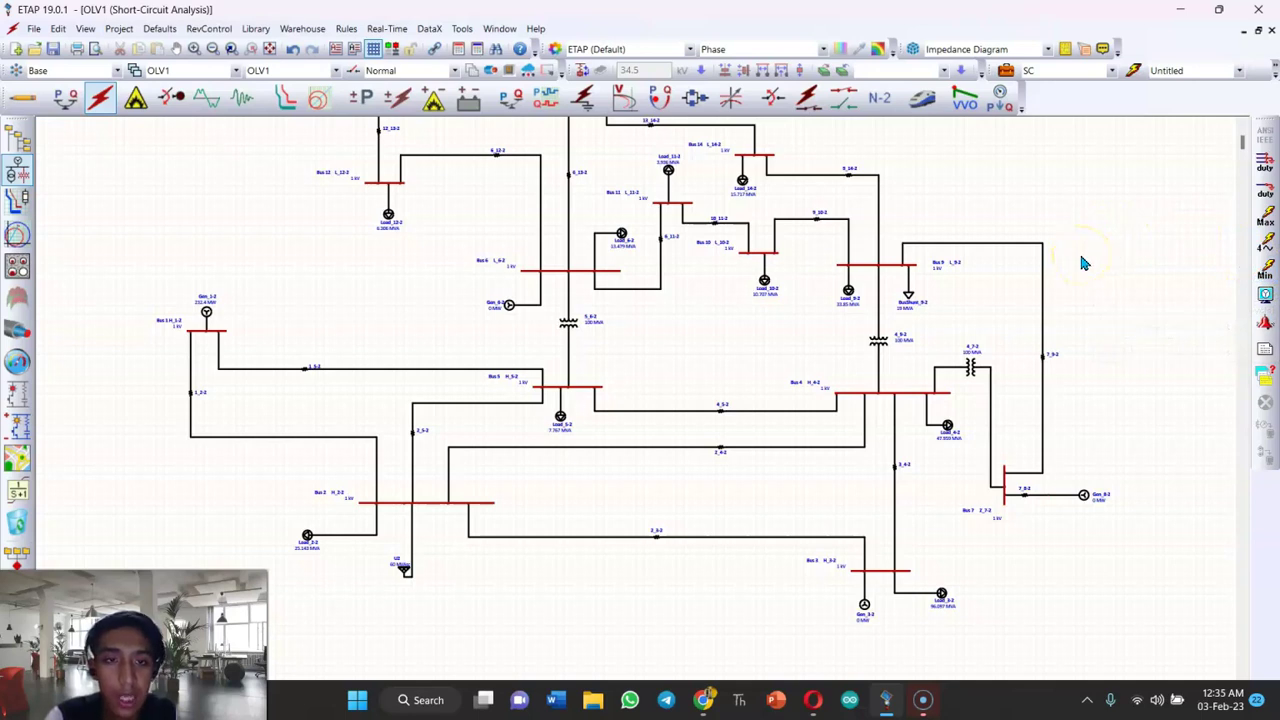
Open the Short Circuit Study Case SC, check which buses are selected for faulting, and accept the settings.
left_click(1005, 70)
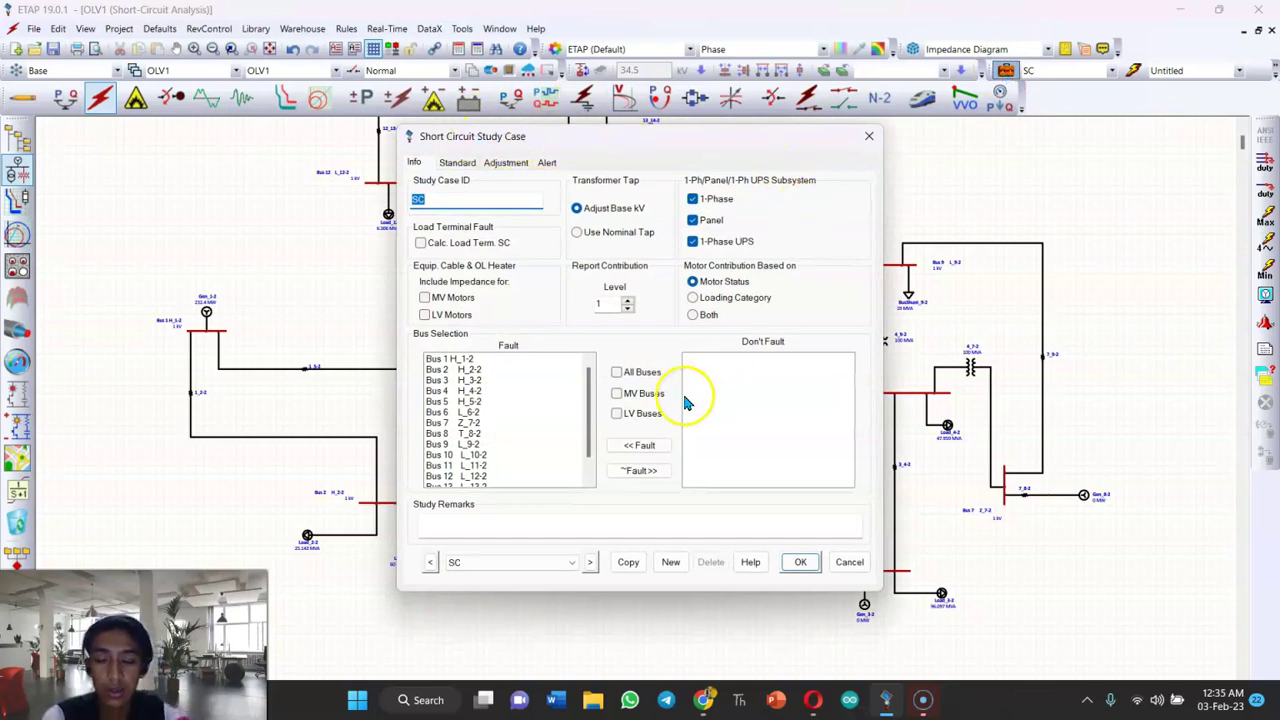
mouse_move(587, 378)
left_mouse_down()
mouse_move(588, 420)
mouse_move(591, 386)
left_mouse_up()
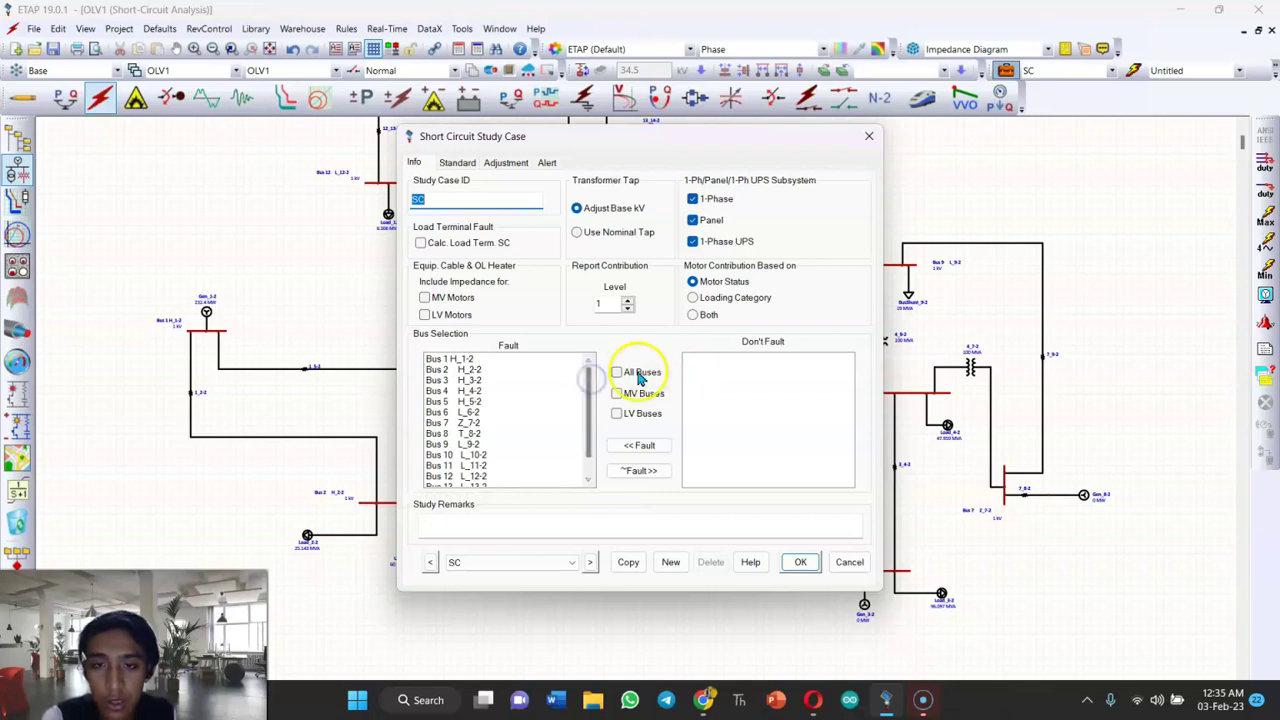
scroll(522, 385, "down", 1)
scroll(586, 400, "up", 1)
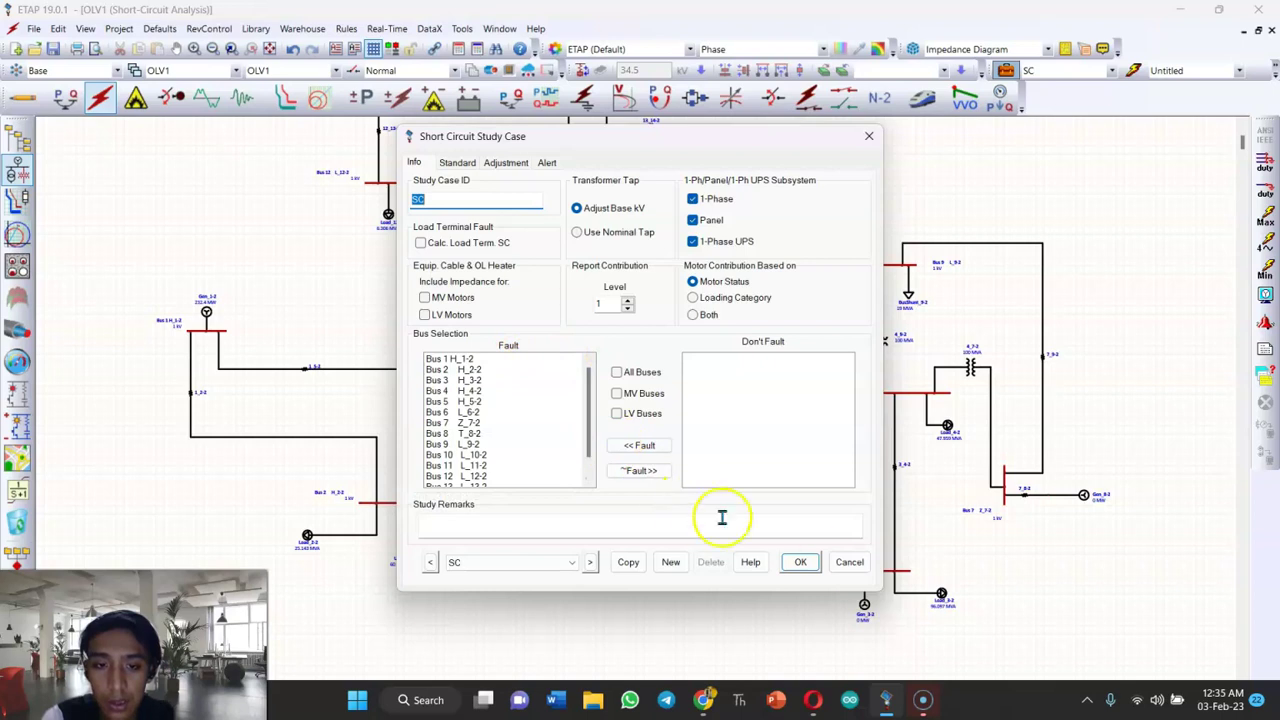
left_click(803, 562)
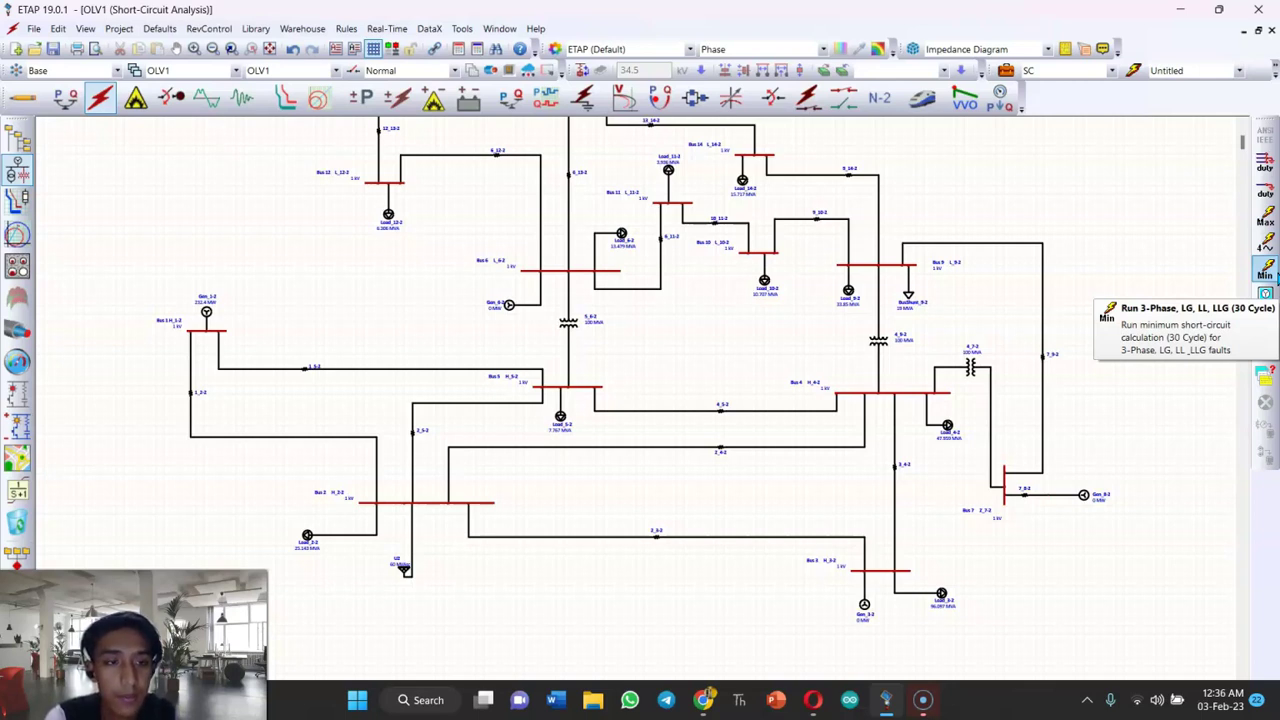
Run the minimum 30-cycle short-circuit calculation for 3-Phase, LG, LL and LLG faults and review the bus fault currents on the diagram.
left_click(1270, 275)
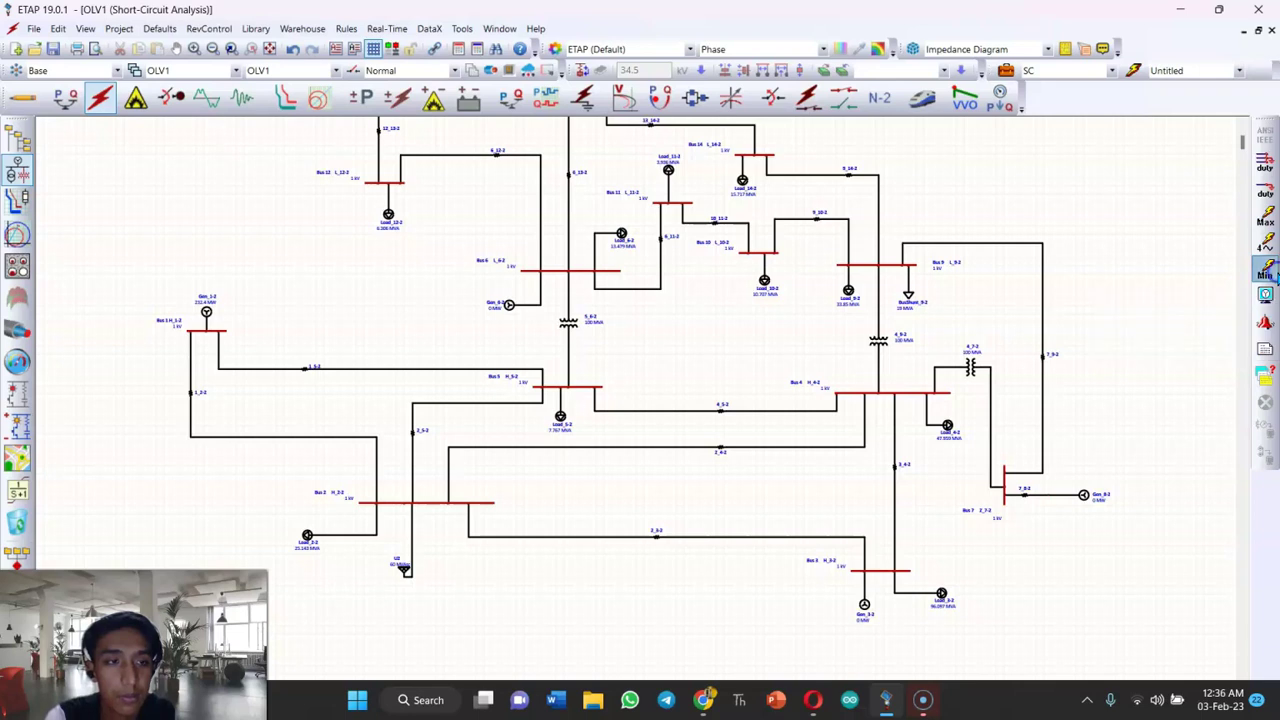
left_click(697, 418)
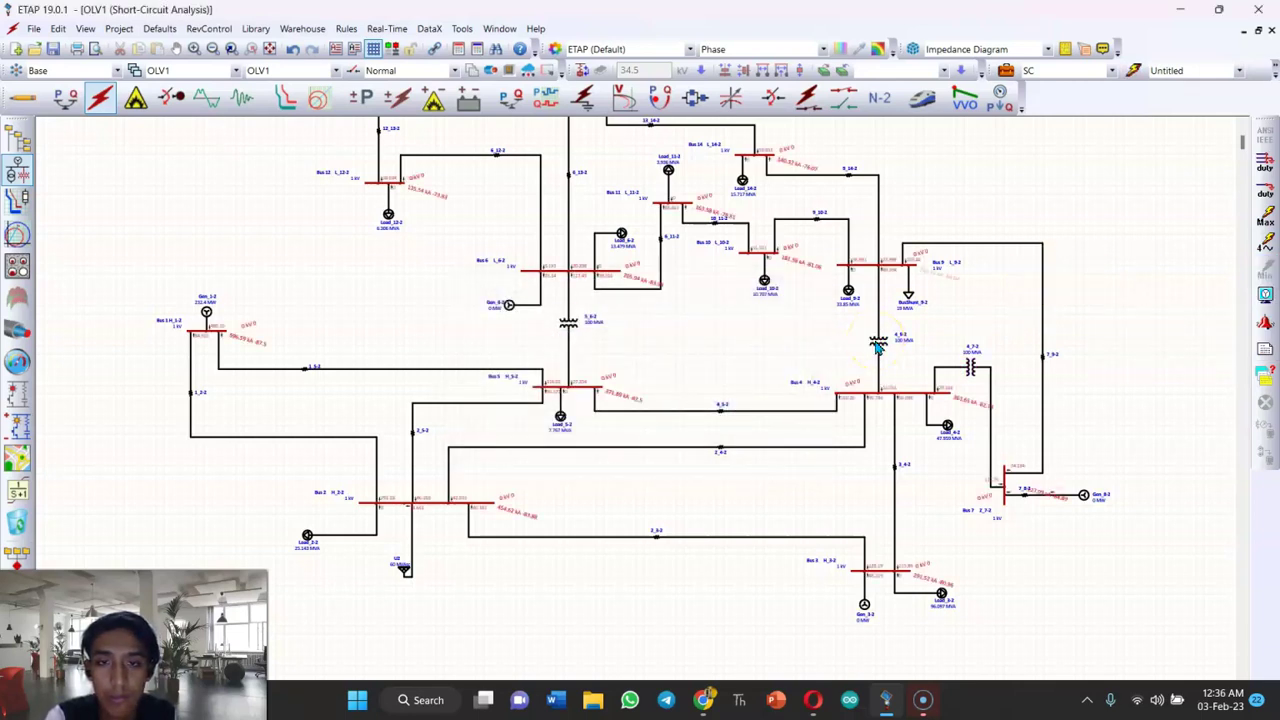
scroll(876, 345, "up", 3)
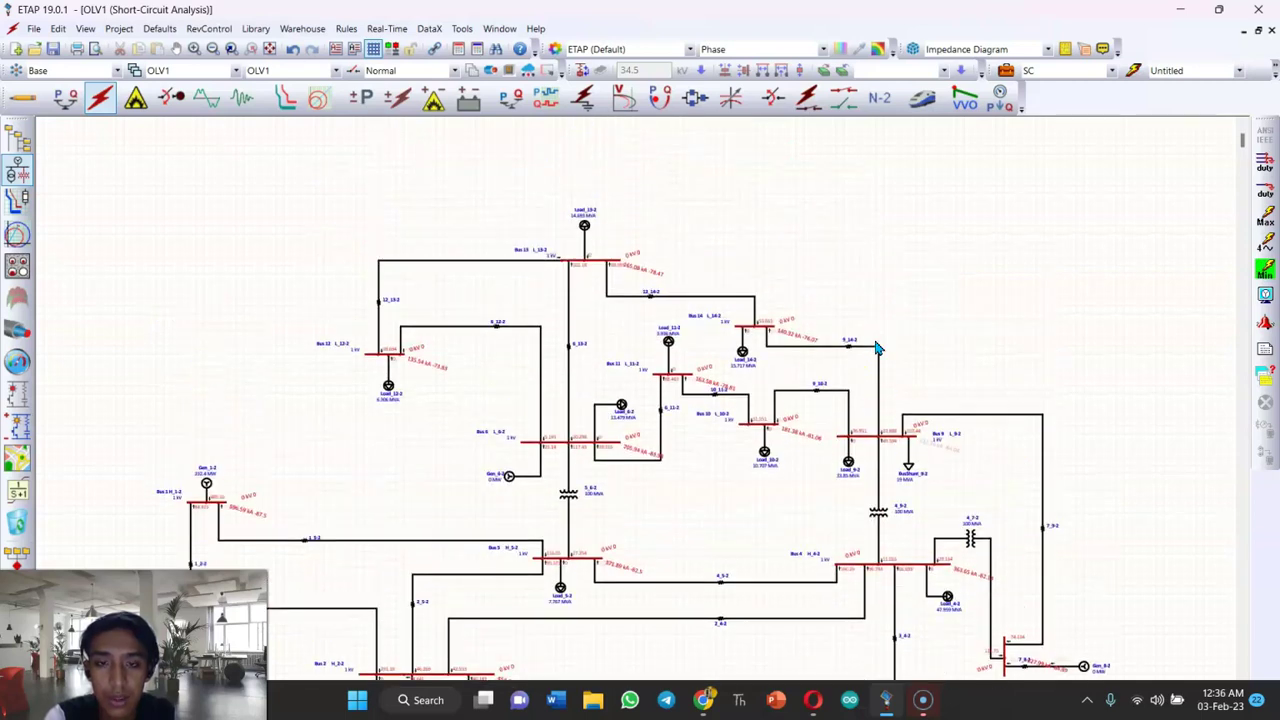
scroll(876, 347, "down", 2)
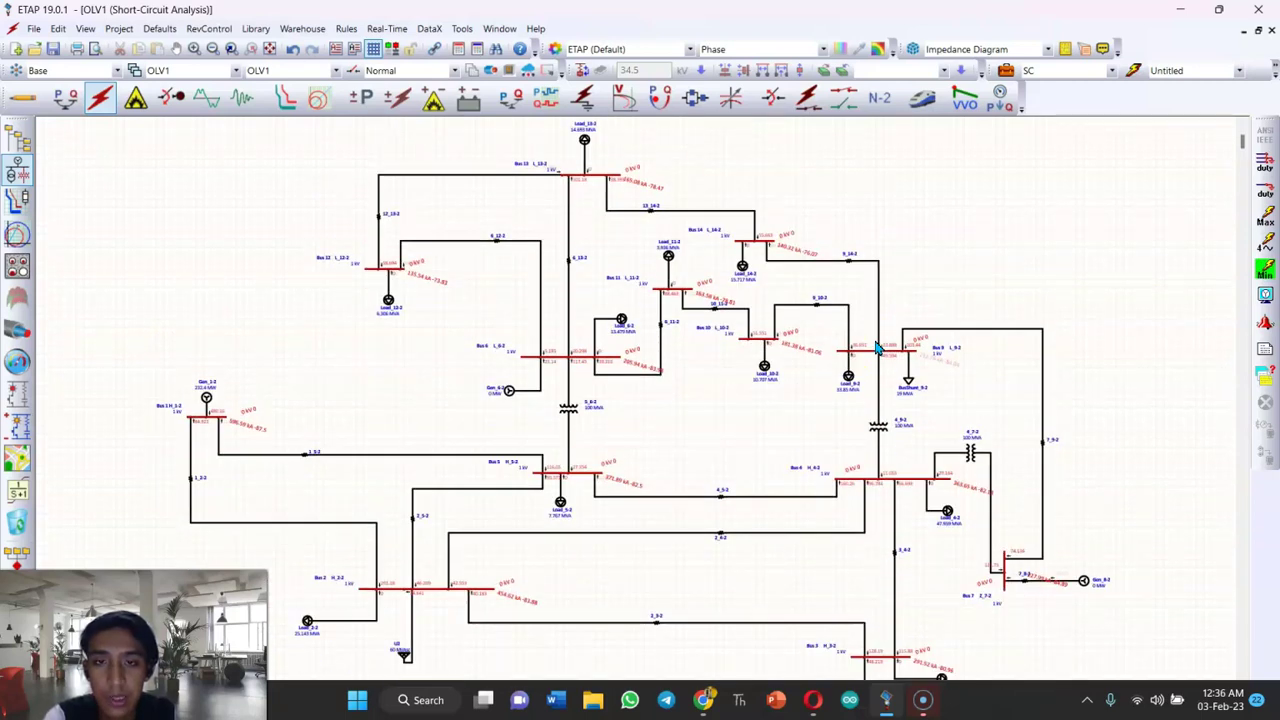
scroll(876, 345, "up", 2)
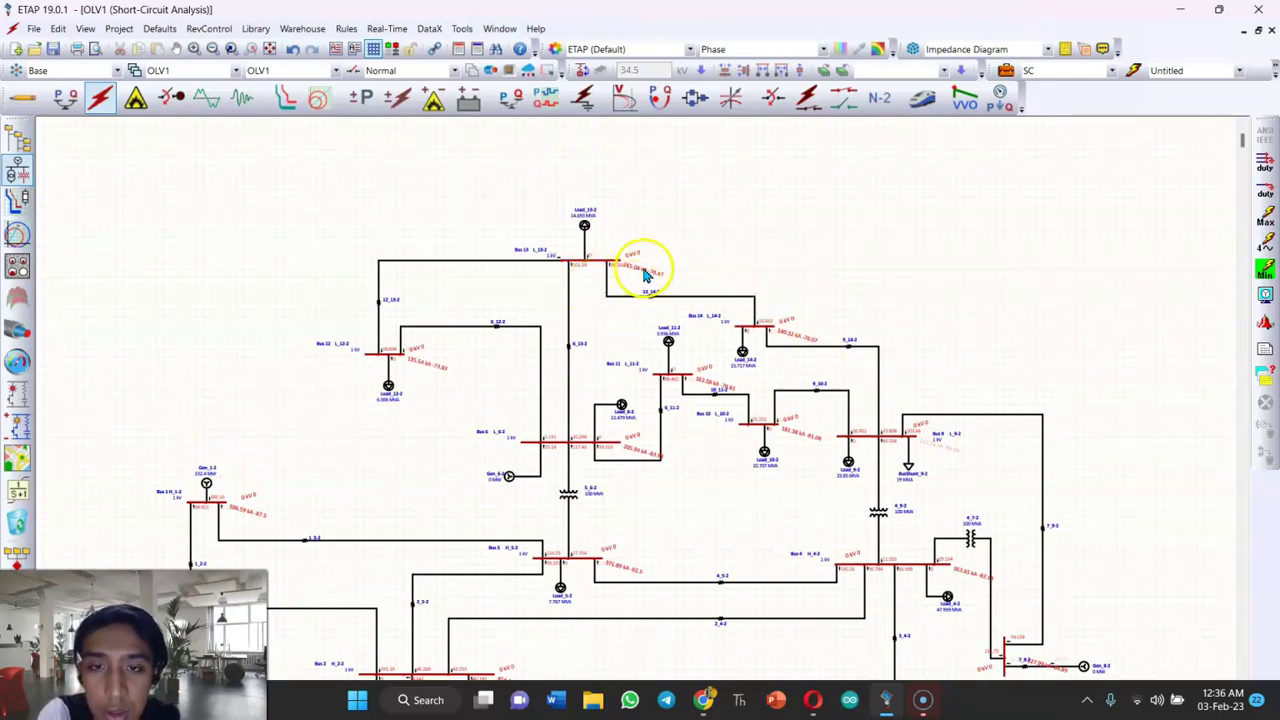
scroll(645, 275, "down", 3)
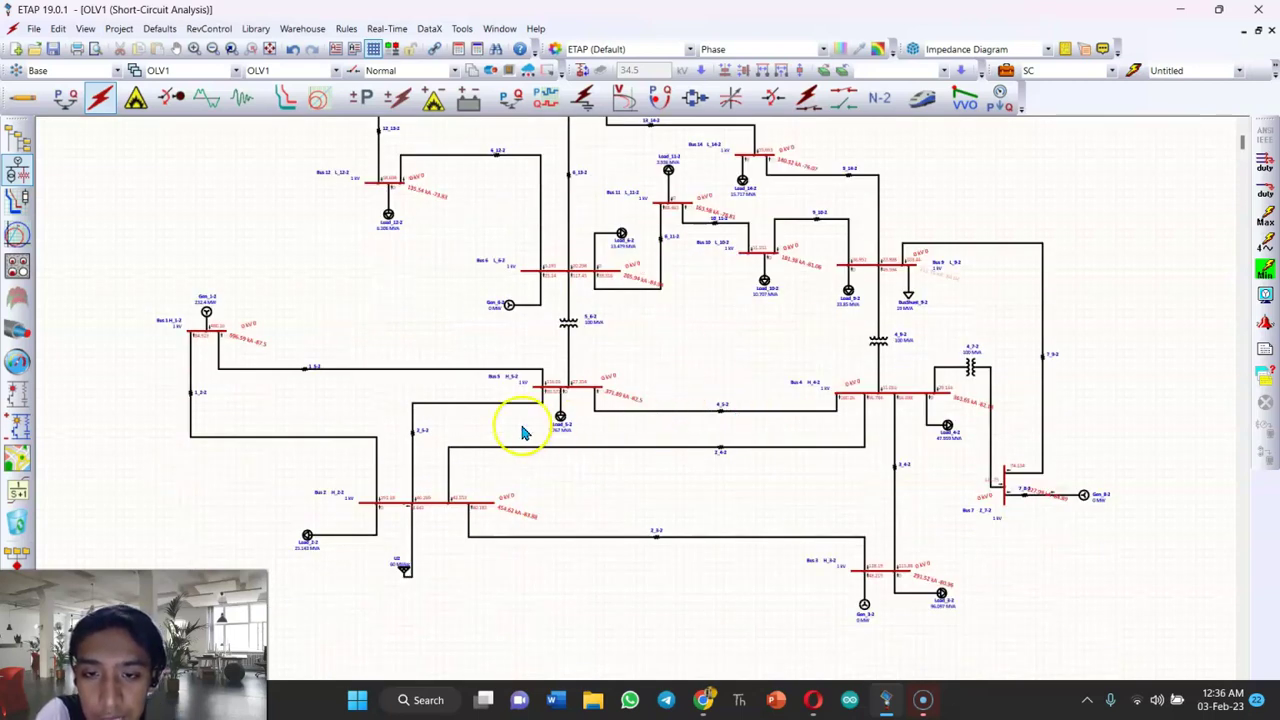
scroll(596, 368, "up", 2)
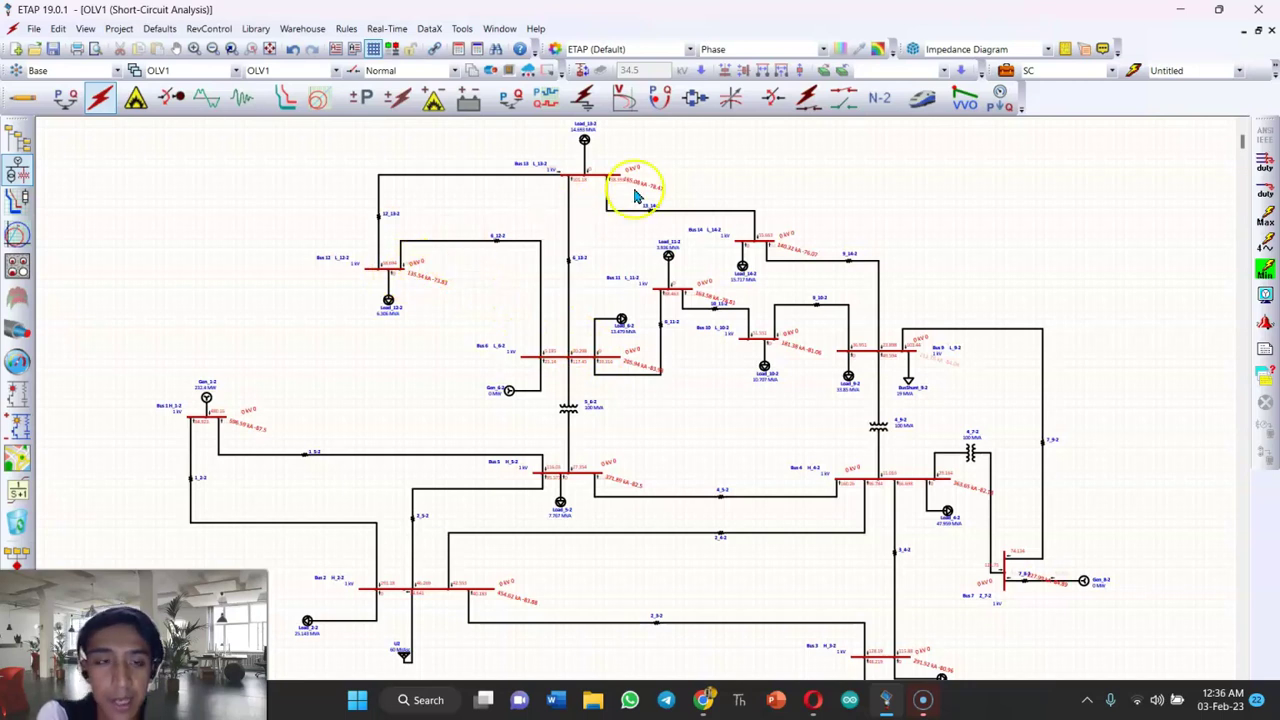
Generate the Summary report of the minimum unbalanced short-circuit study as a PDF.
left_click(1266, 350)
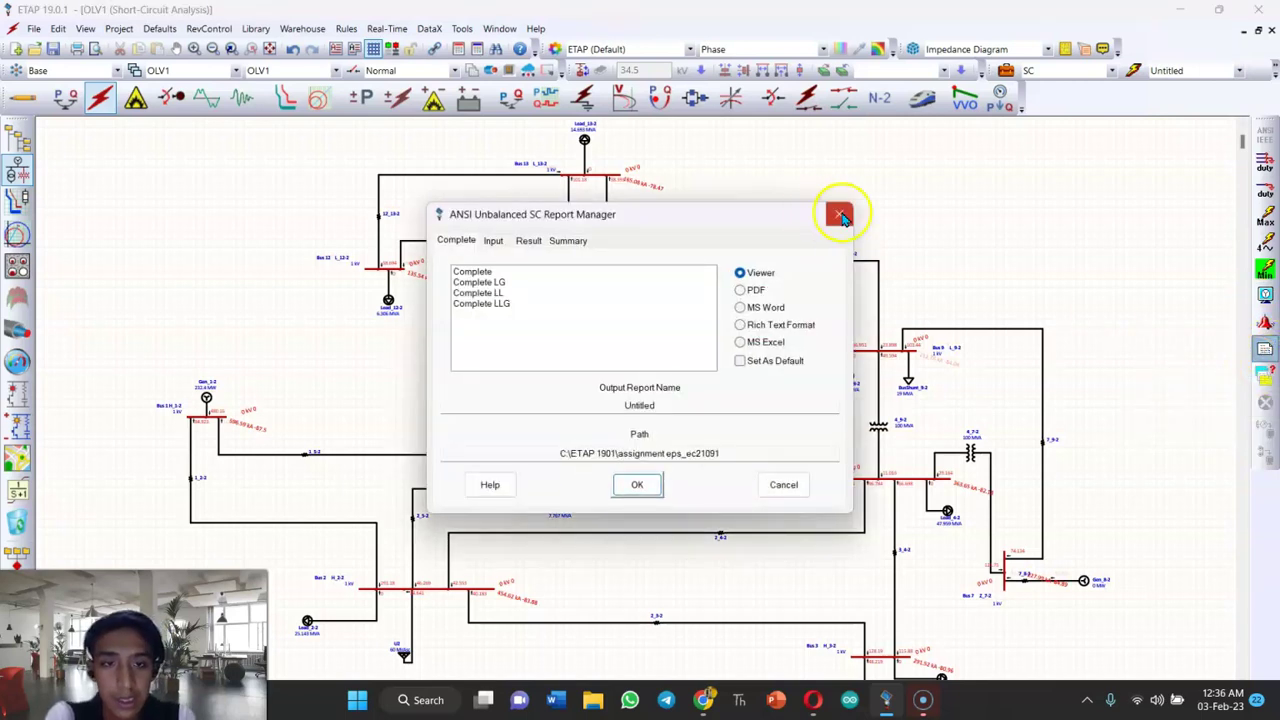
left_click(567, 241)
left_click(470, 272)
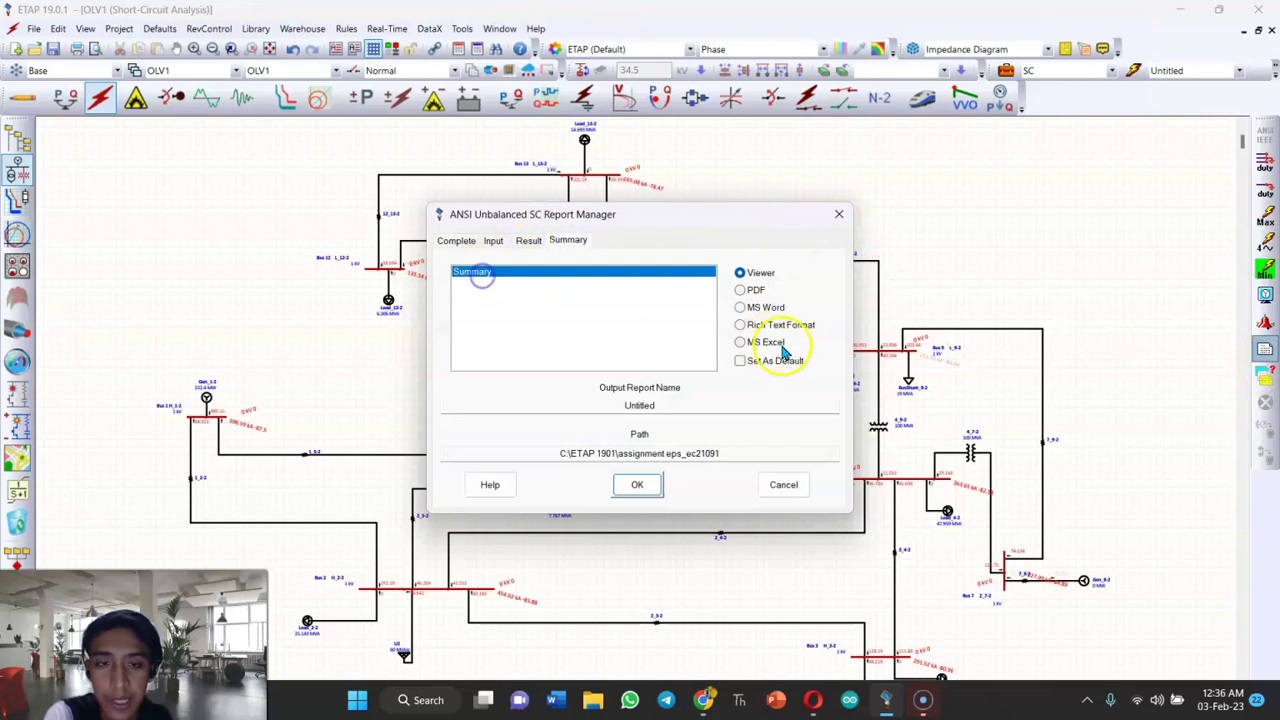
left_click(756, 292)
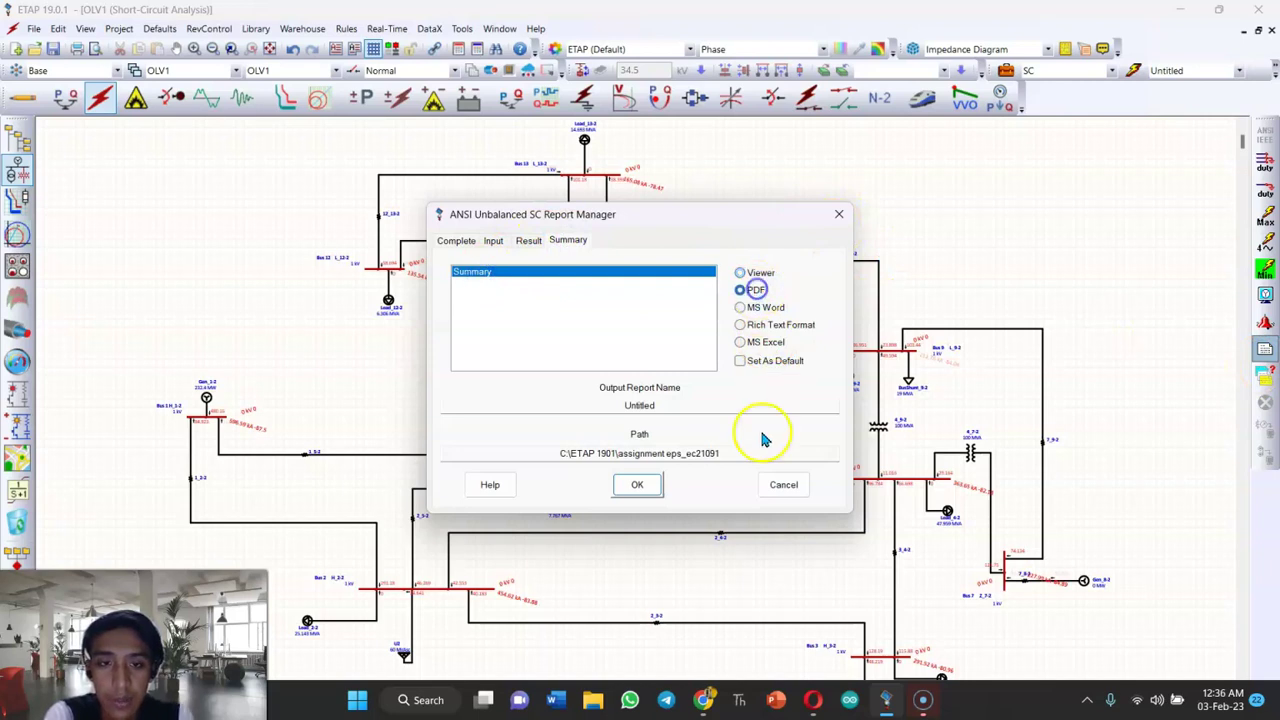
left_click(637, 486)
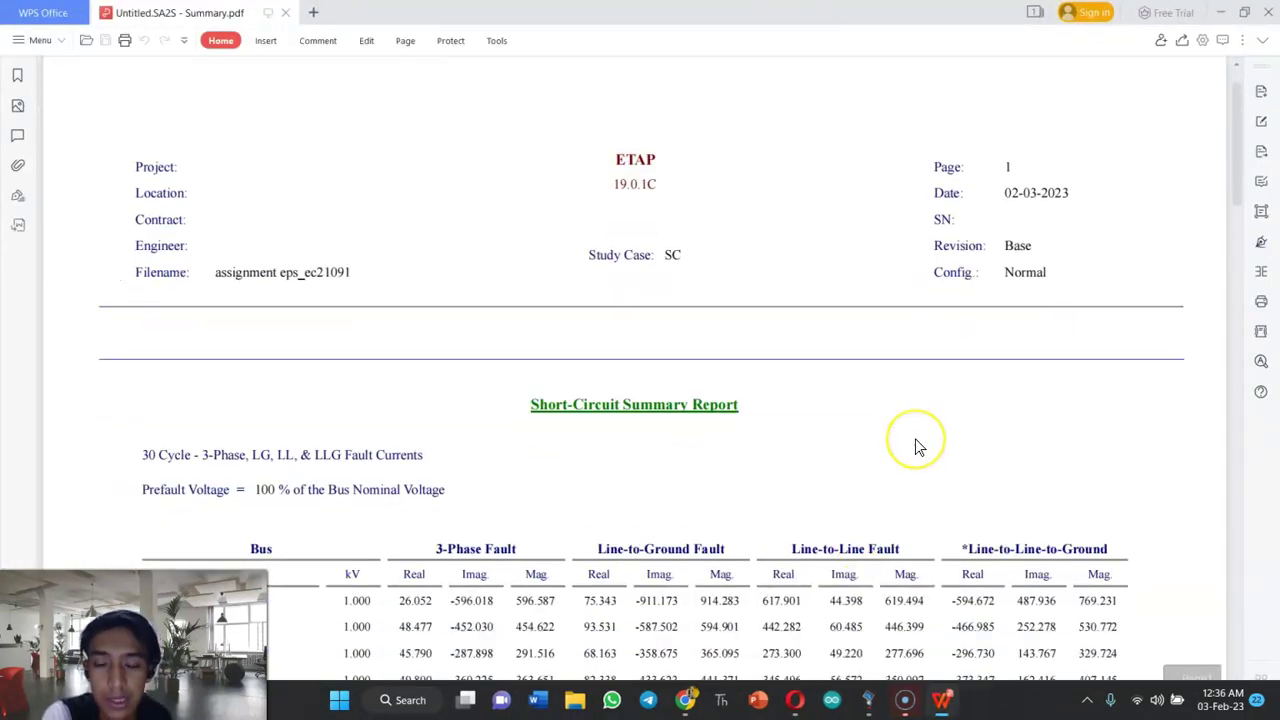
Review the 30-cycle Short-Circuit Summary Report, comparing 3-phase, LG, LL and LLG fault currents for all 14 buses, and close the PDF.
scroll(915, 438, "down", 2)
left_click(937, 378)
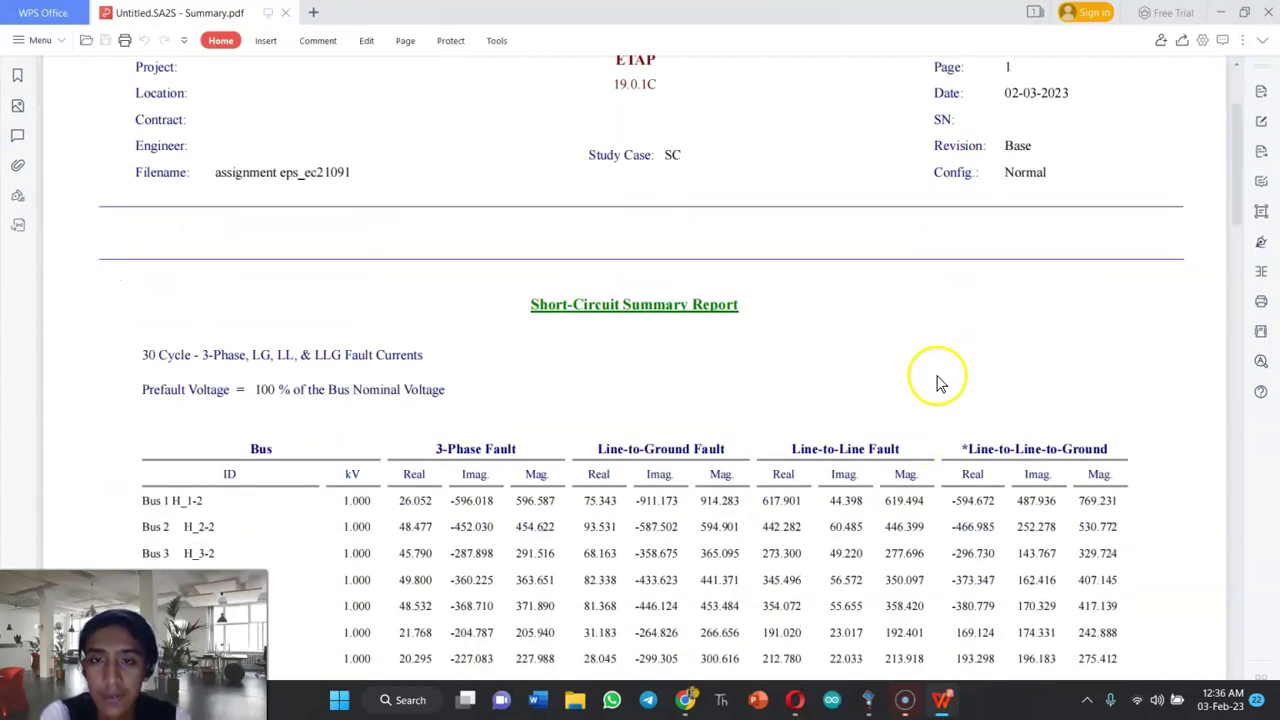
scroll(938, 350, "down", 1)
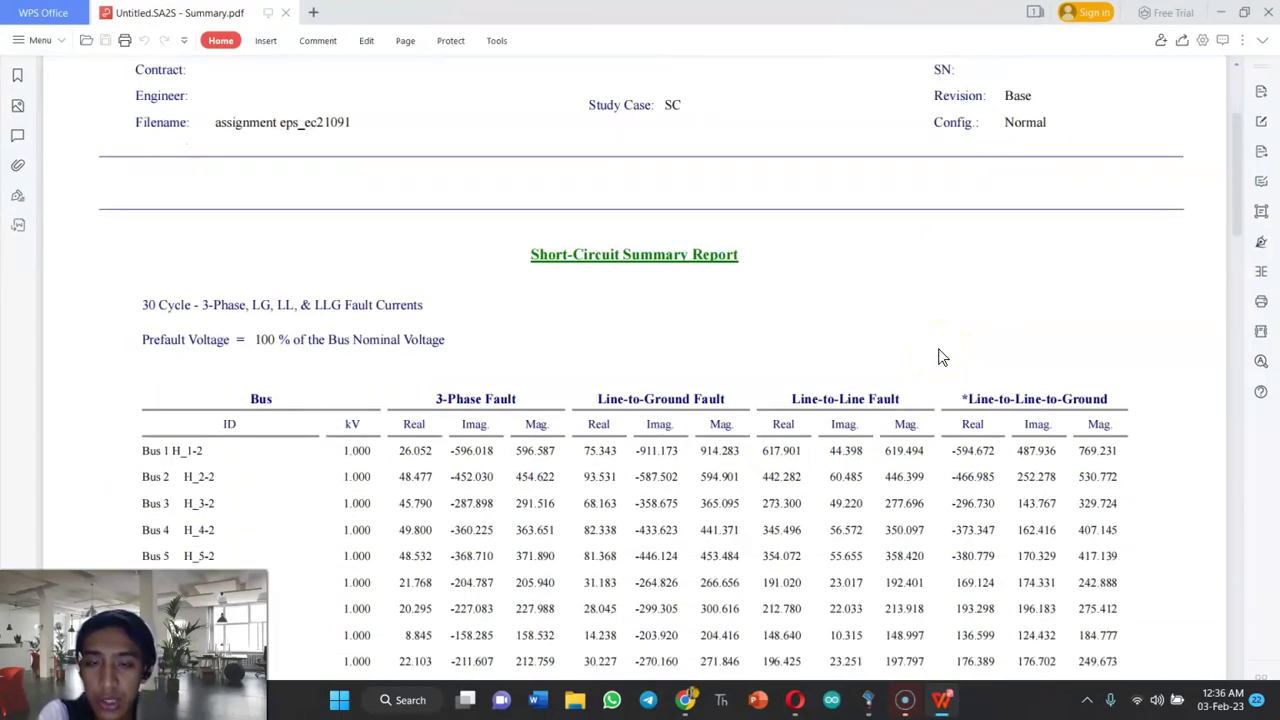
mouse_move(713, 317)
left_mouse_down()
mouse_move(587, 297)
mouse_move(615, 285)
left_mouse_up()
scroll(616, 286, "down", 1)
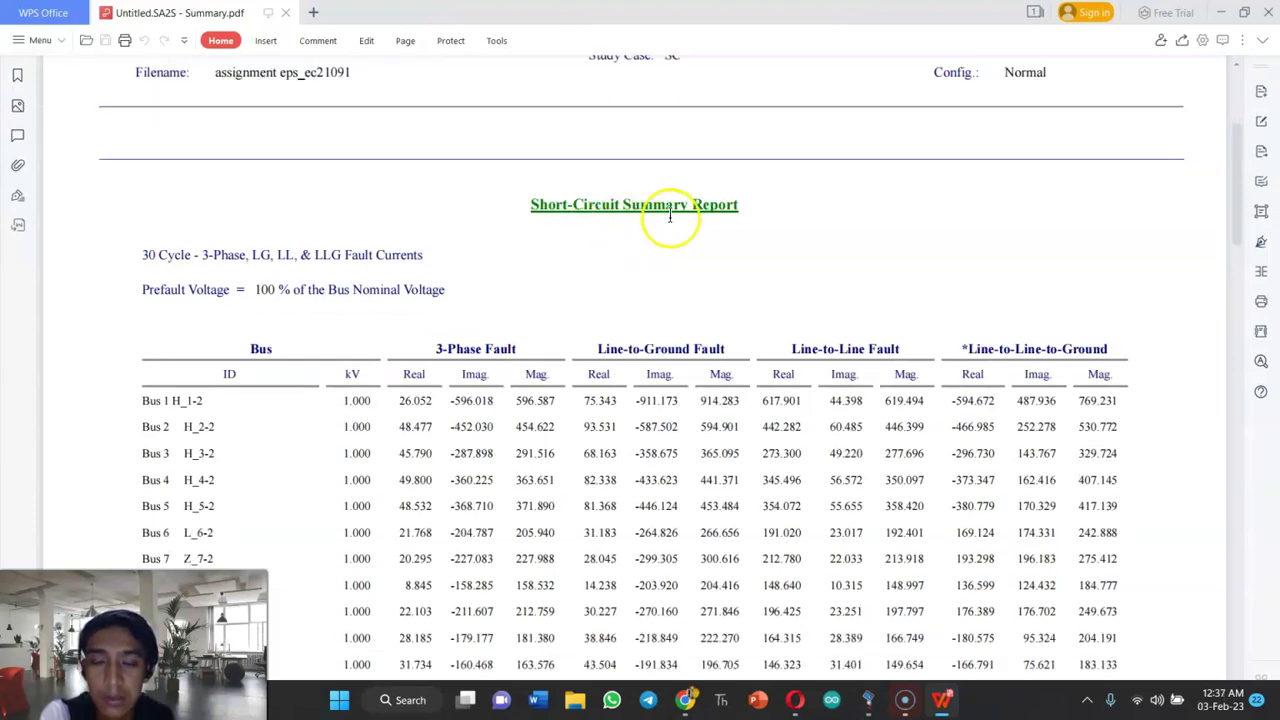
scroll(670, 241, "down", 5)
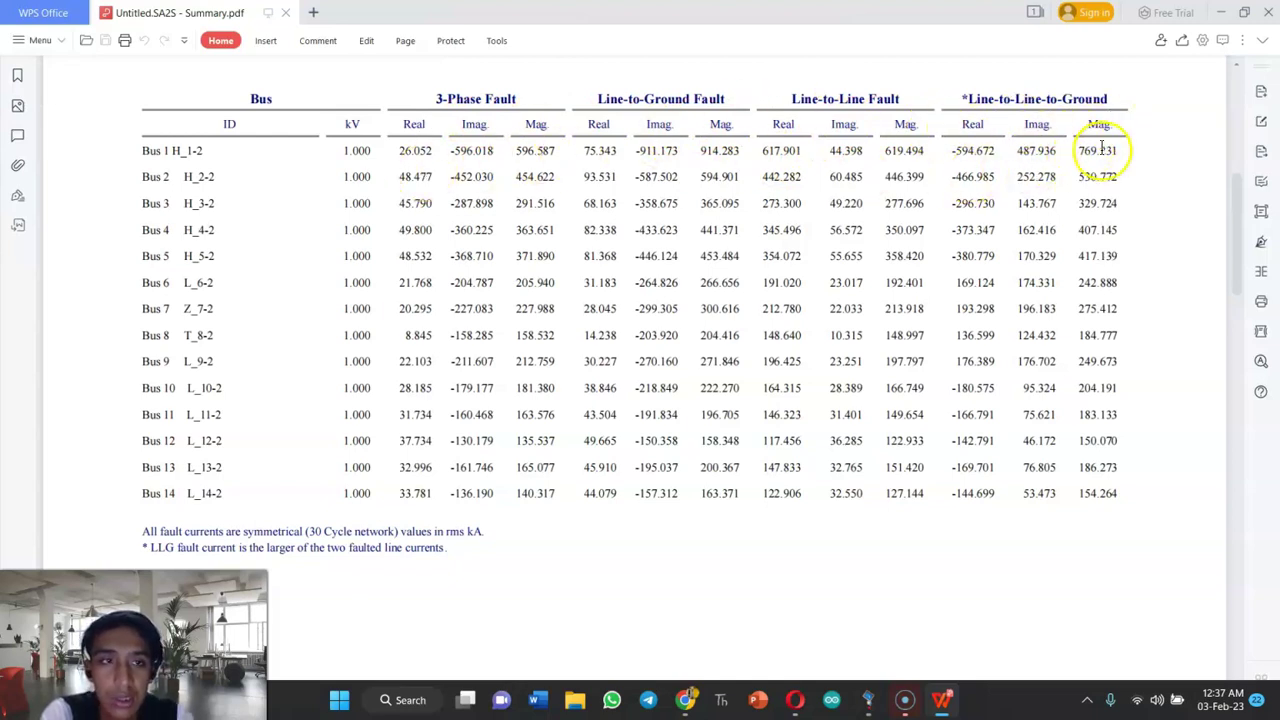
scroll(1093, 250, "up", 1)
scroll(1093, 250, "down", 1)
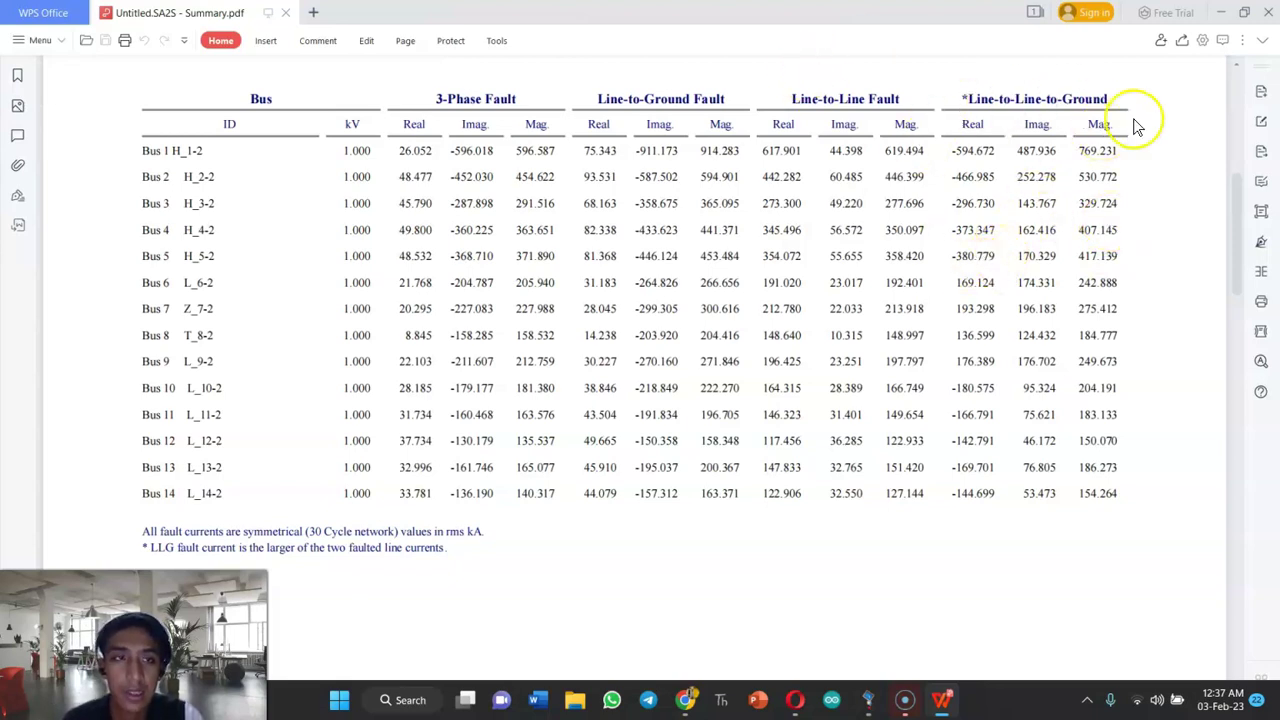
left_click(1274, 12)
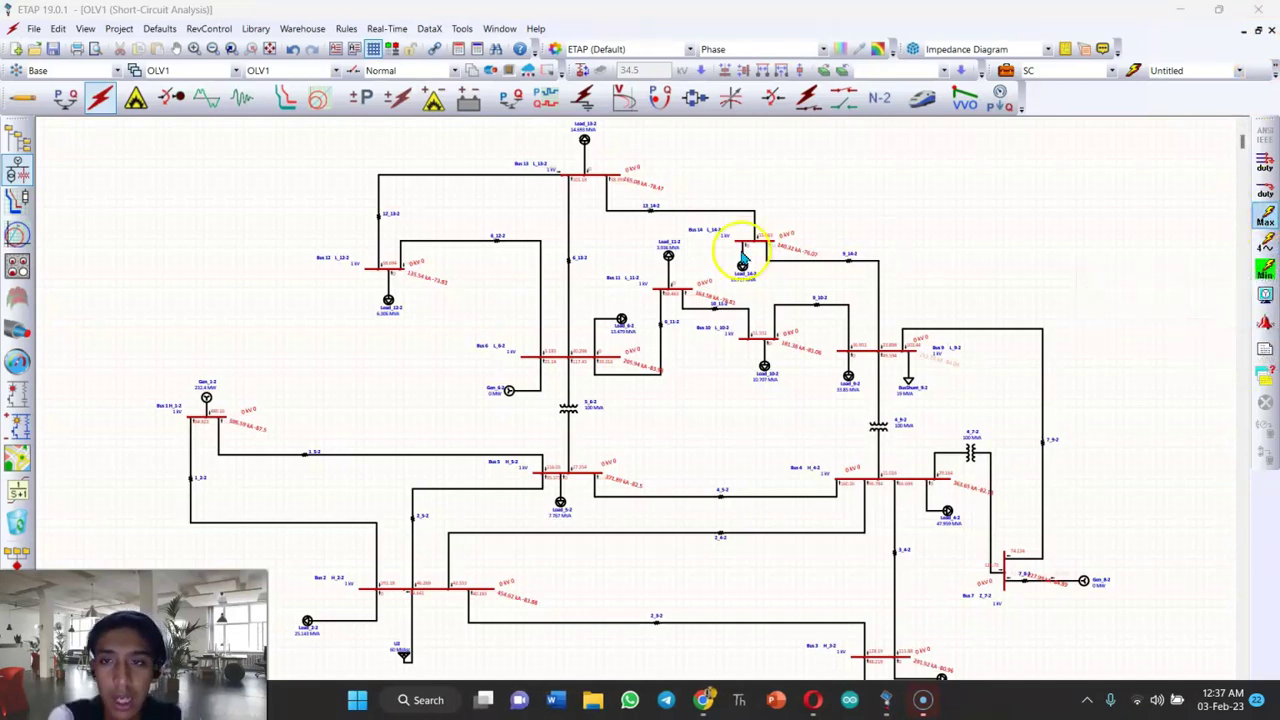
Run the maximum 1/2-cycle short-circuit calculation using the Nominal Tap method and review the bus fault currents on the diagram.
scroll(1014, 343, "down", 3)
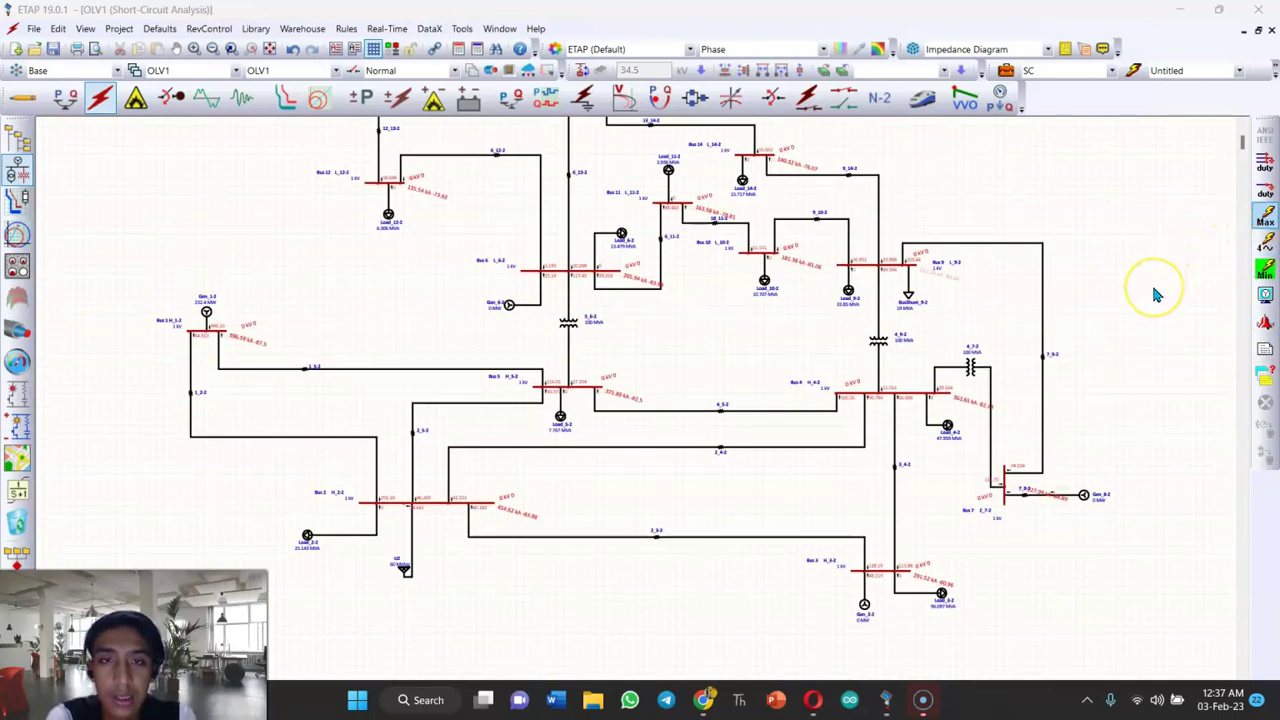
left_click(1268, 212)
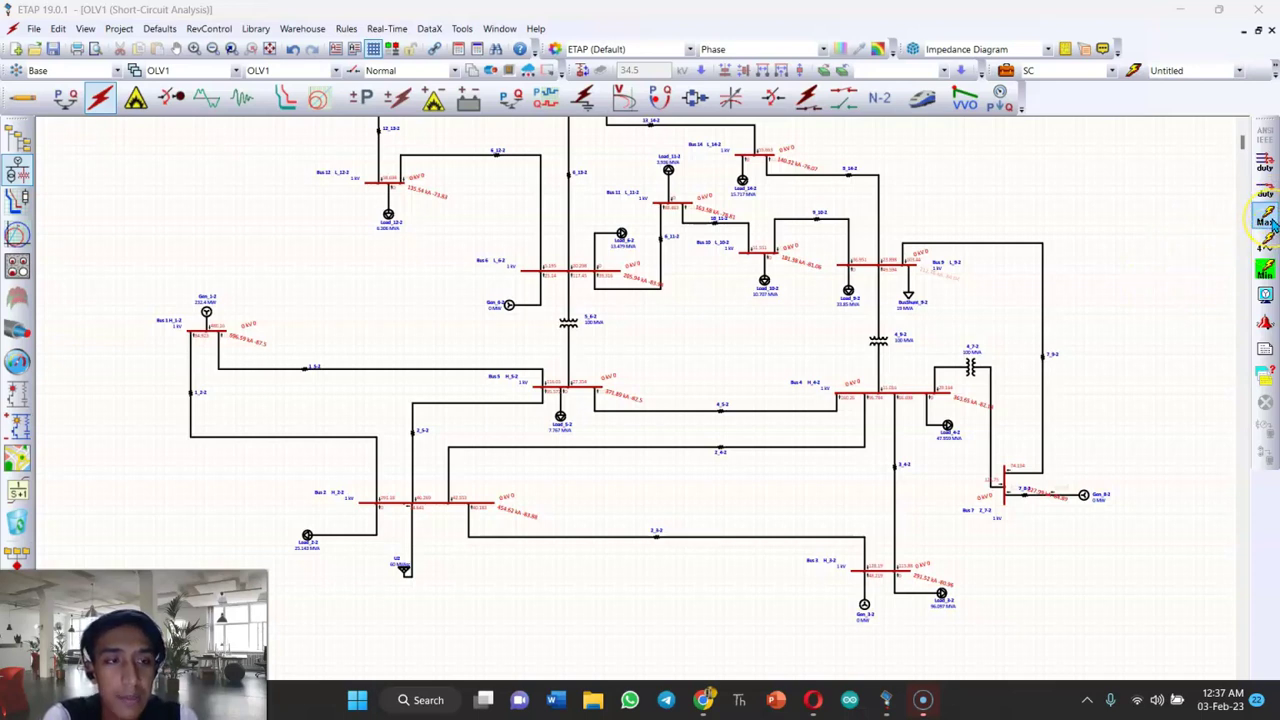
left_click(1269, 220)
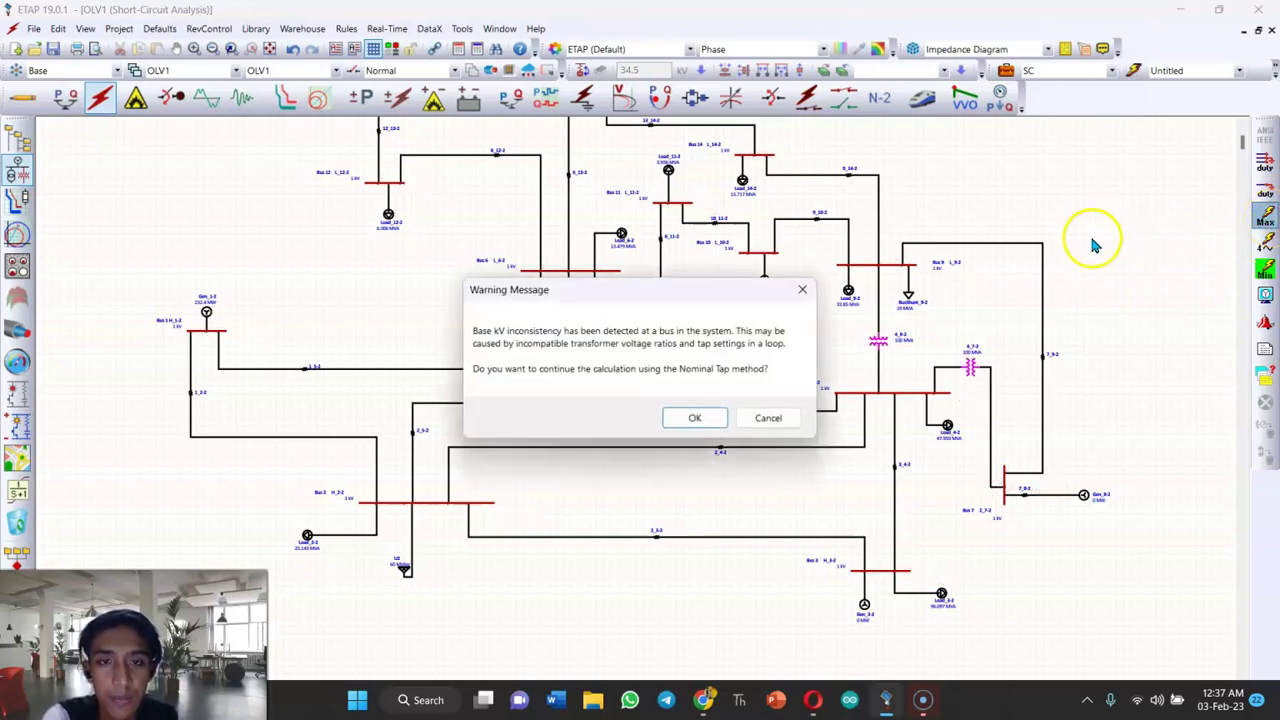
left_click(708, 415)
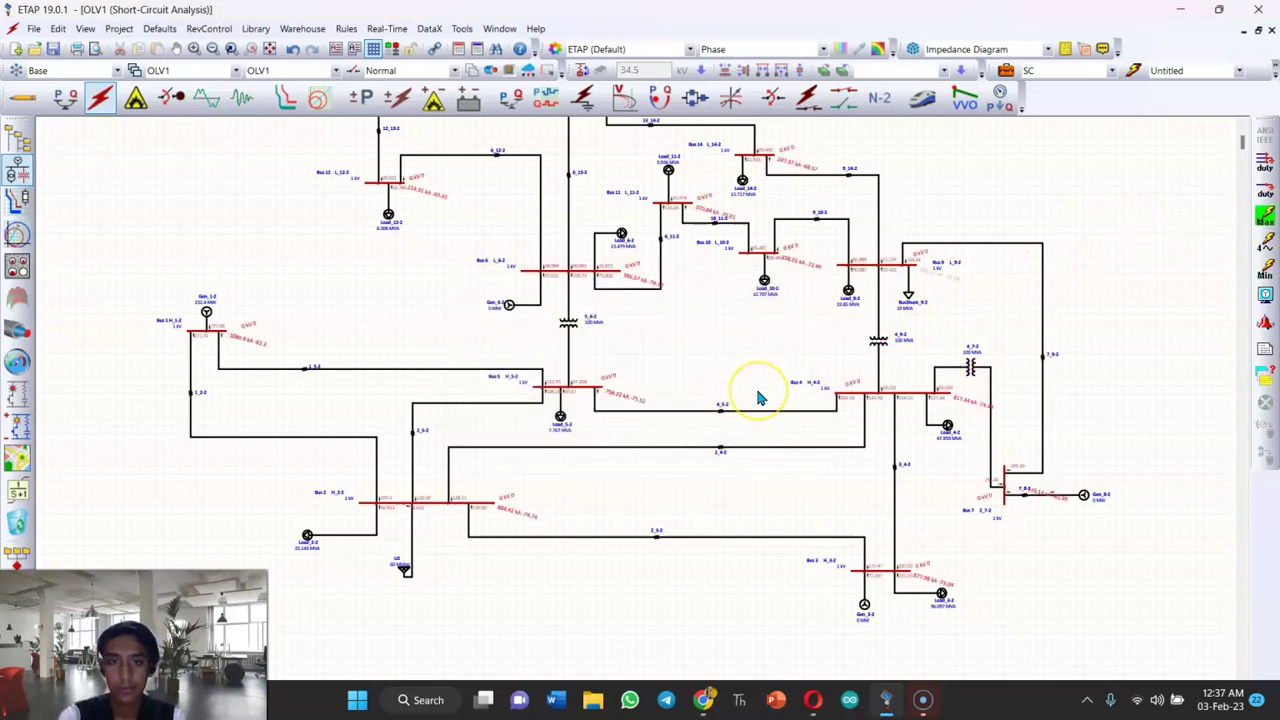
left_click(1057, 428)
scroll(1063, 428, "up", 2)
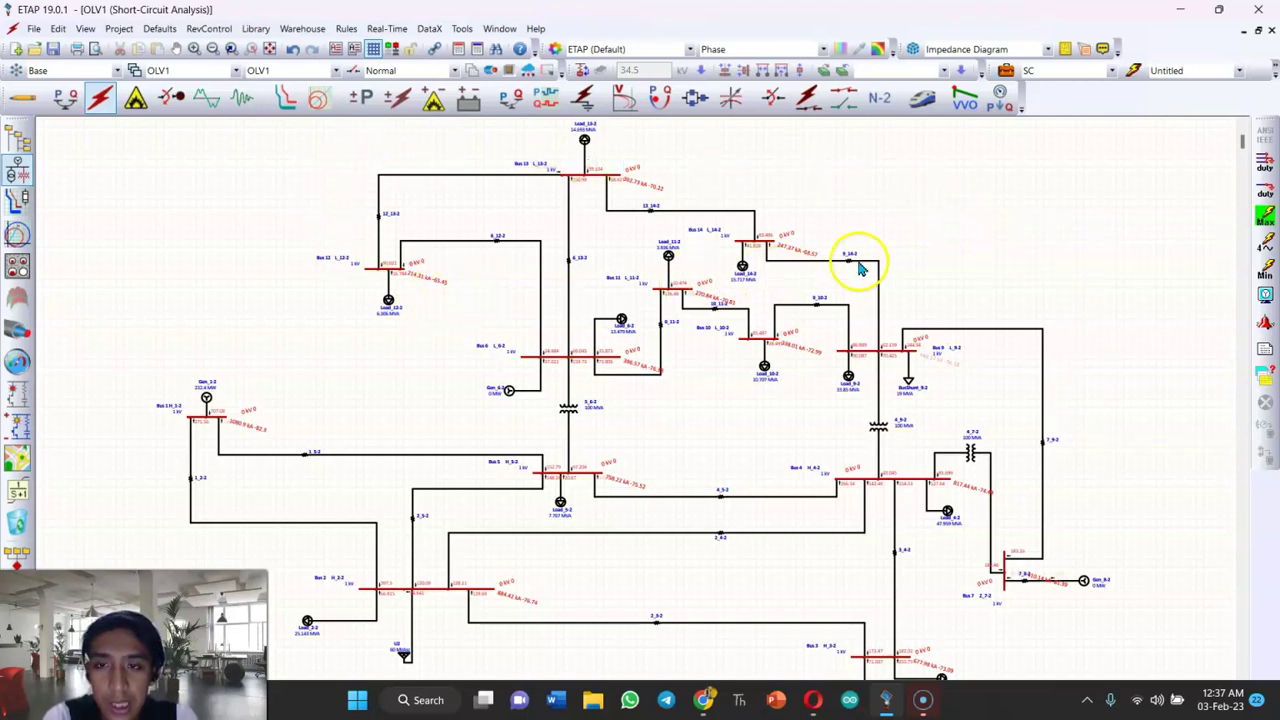
scroll(855, 272, "down", 2)
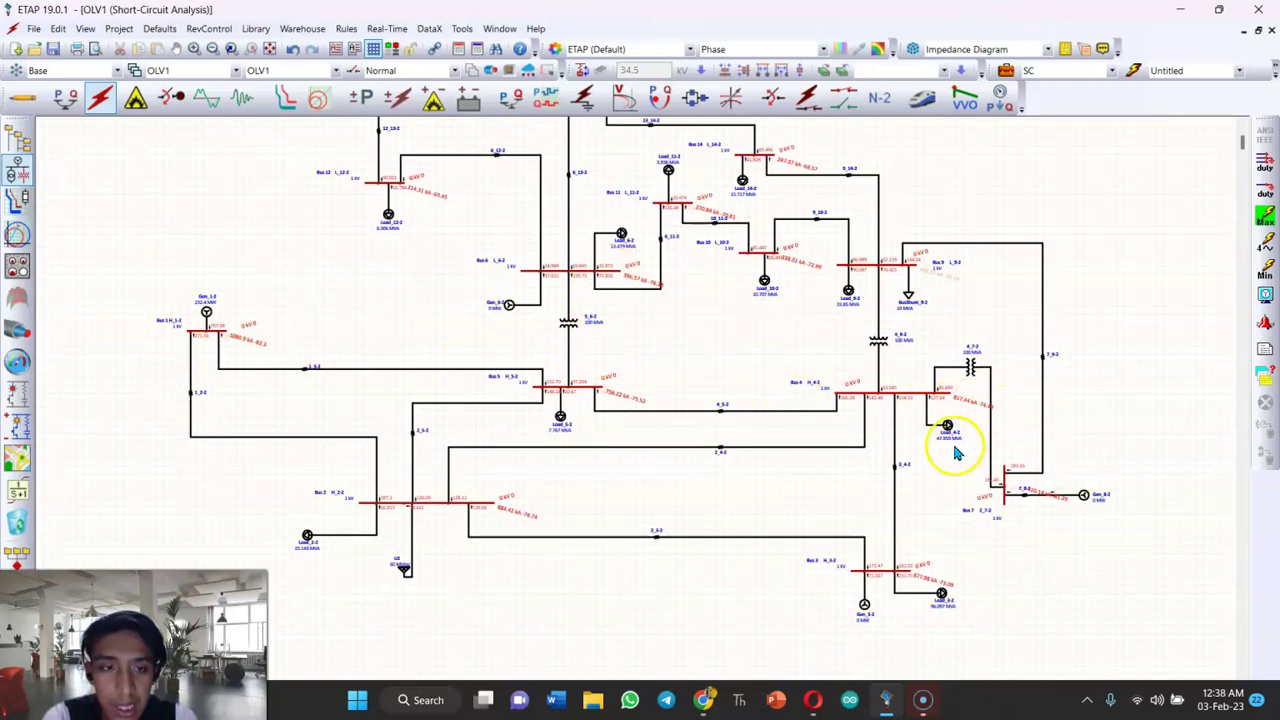
scroll(1056, 365, "up", 2)
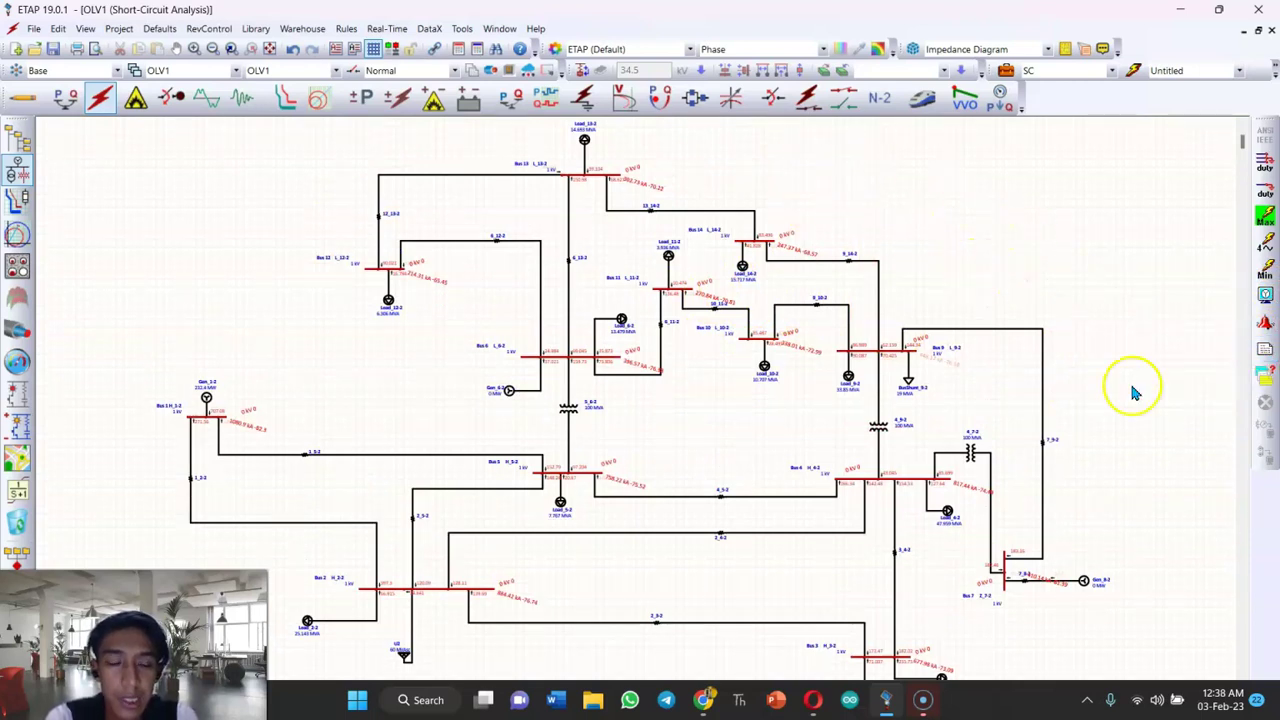
Generate the Summary report of the maximum short-circuit study as a PDF.
left_click(1265, 355)
left_click(568, 240)
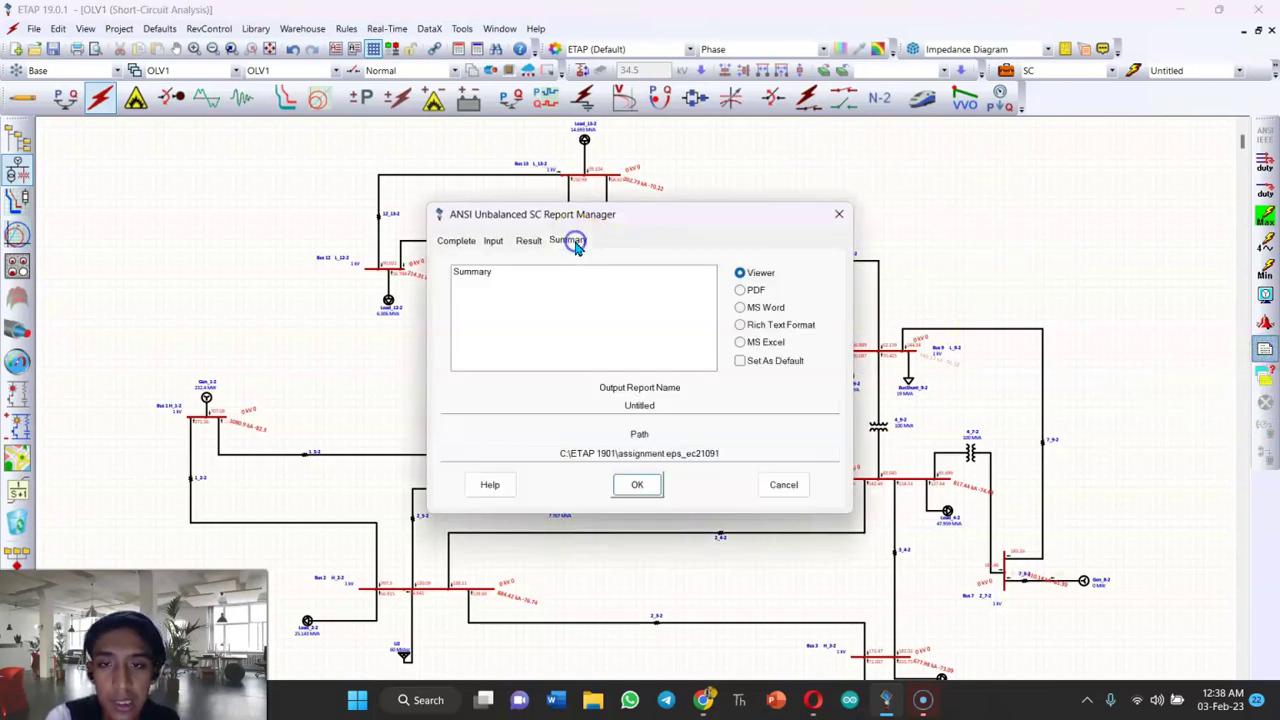
left_click(494, 274)
left_click(741, 290)
left_click(649, 486)
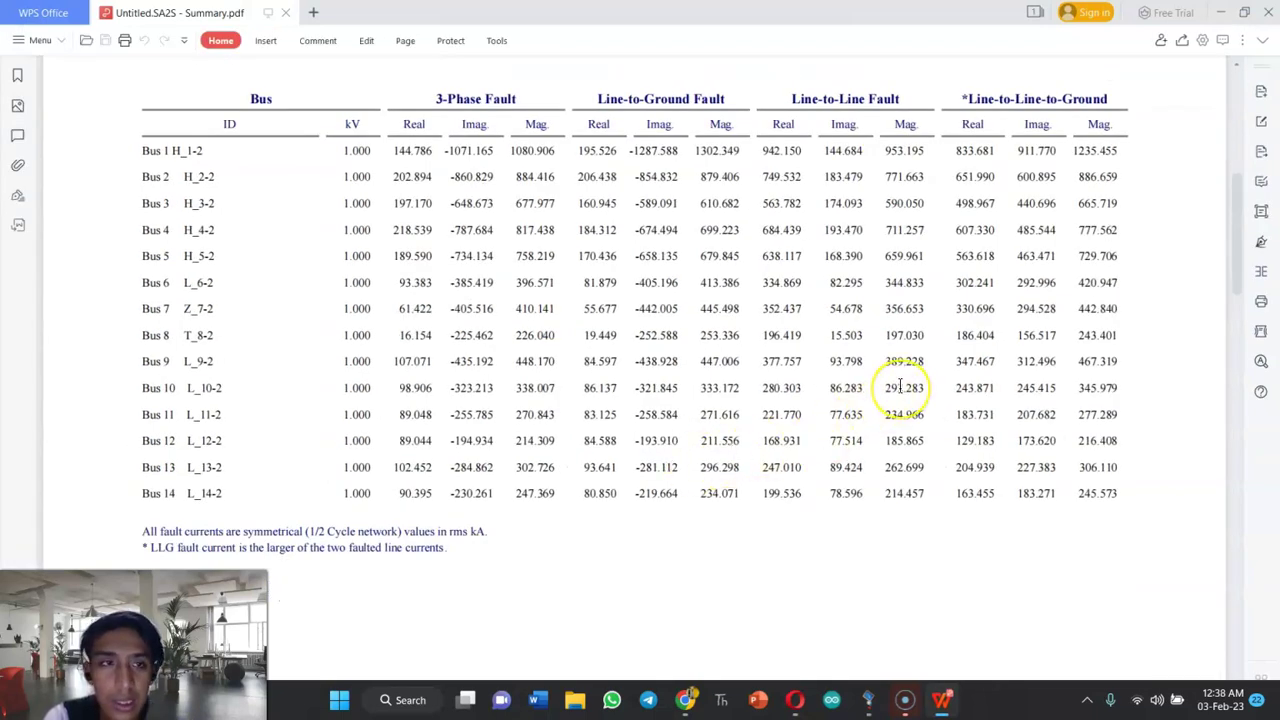
Review the 1/2-cycle Short-Circuit Summary Report, checking the header and the fault currents of every bus, and close the PDF.
scroll(903, 387, "up", 1)
scroll(900, 387, "up", 3)
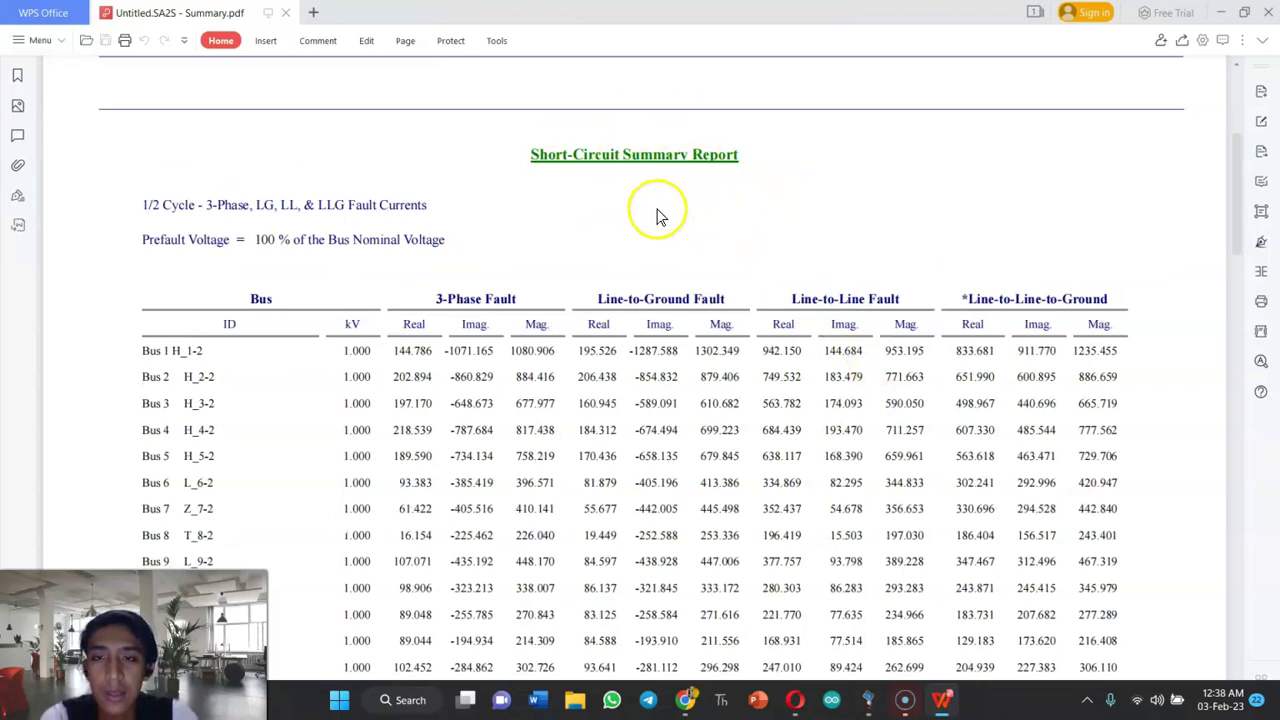
scroll(765, 148, "down", 4)
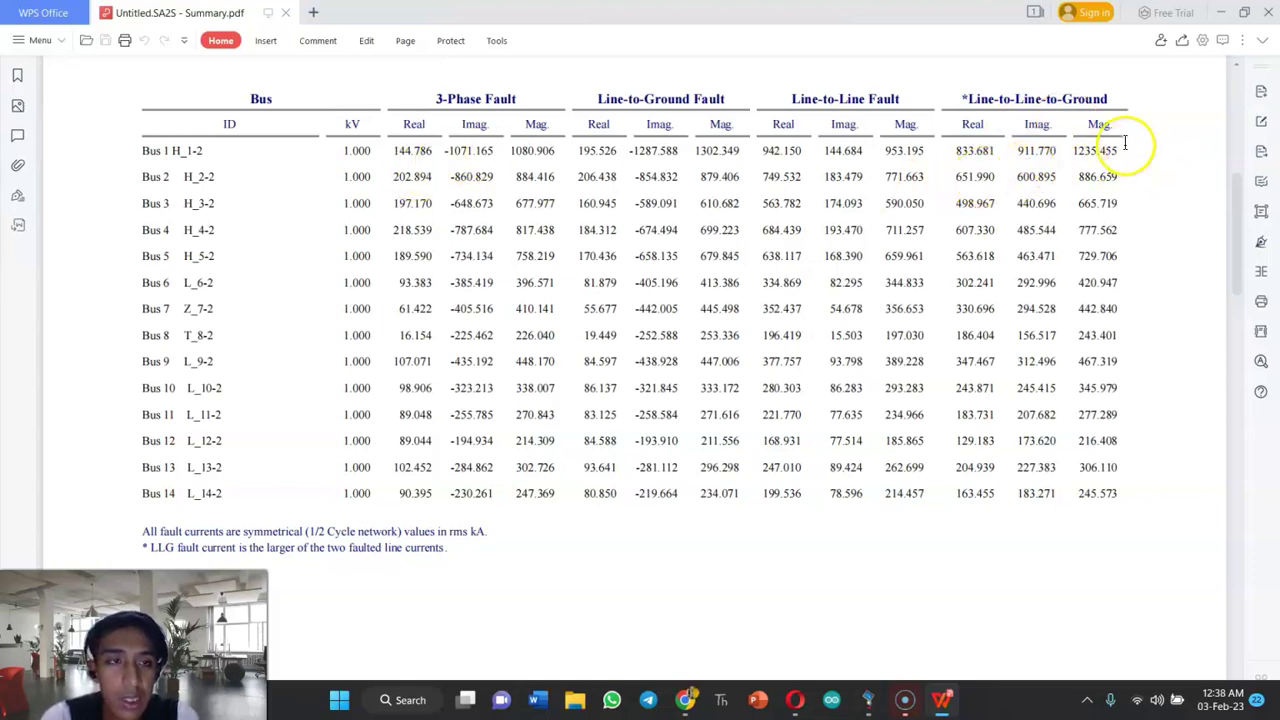
left_click_drag(1112, 150, 1157, 155)
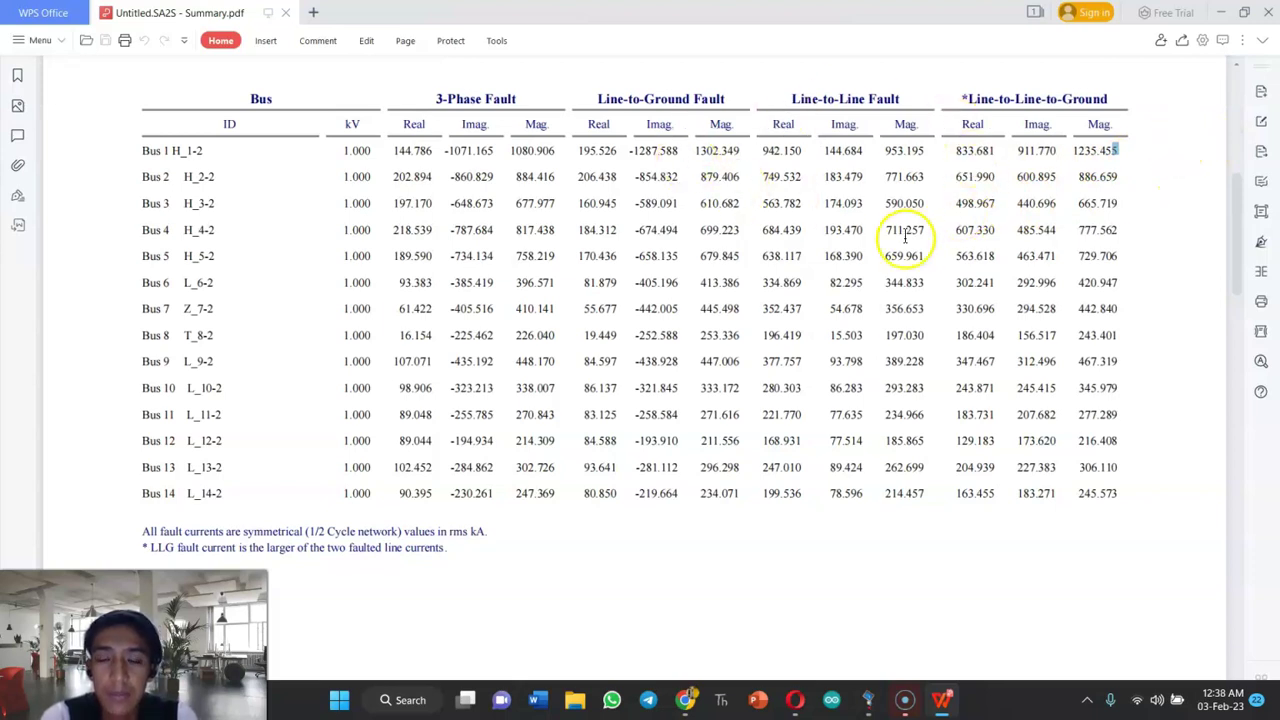
left_click(1159, 166)
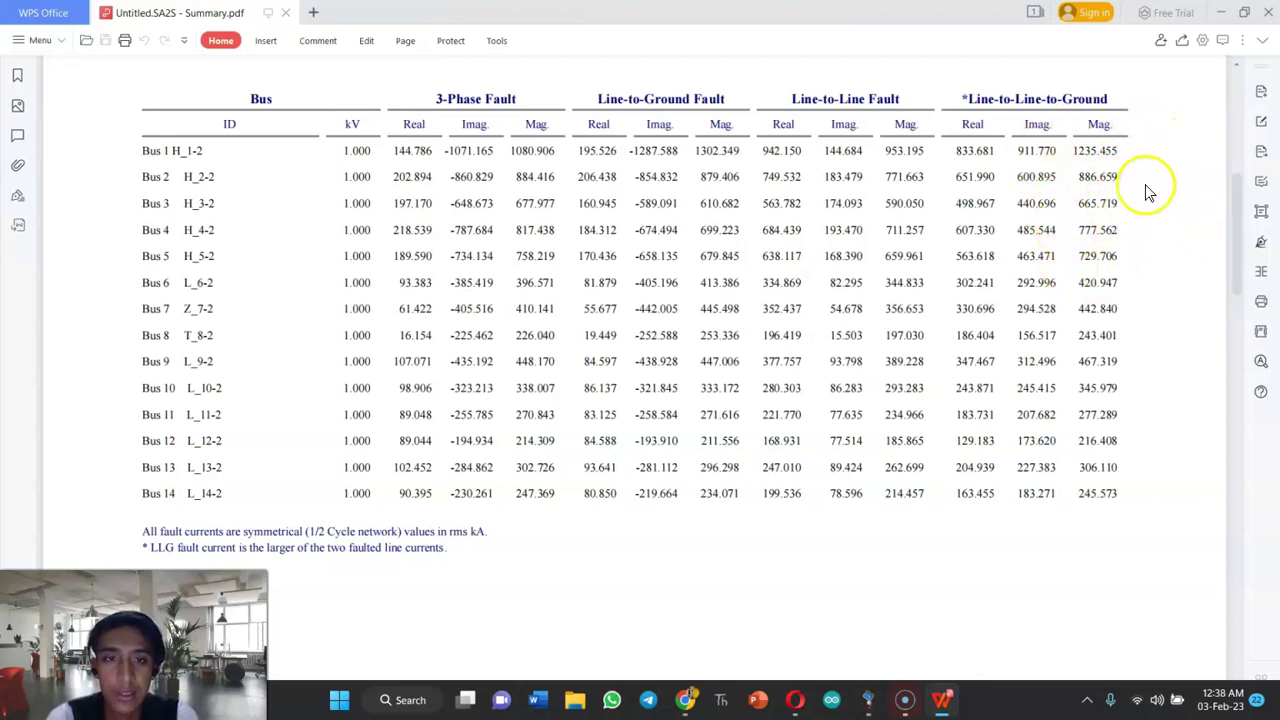
scroll(1145, 195, "up", 3)
scroll(1143, 200, "down", 4)
scroll(1143, 200, "down", 1)
scroll(1143, 200, "up", 1)
scroll(1143, 200, "up", 2)
scroll(1143, 200, "up", 8)
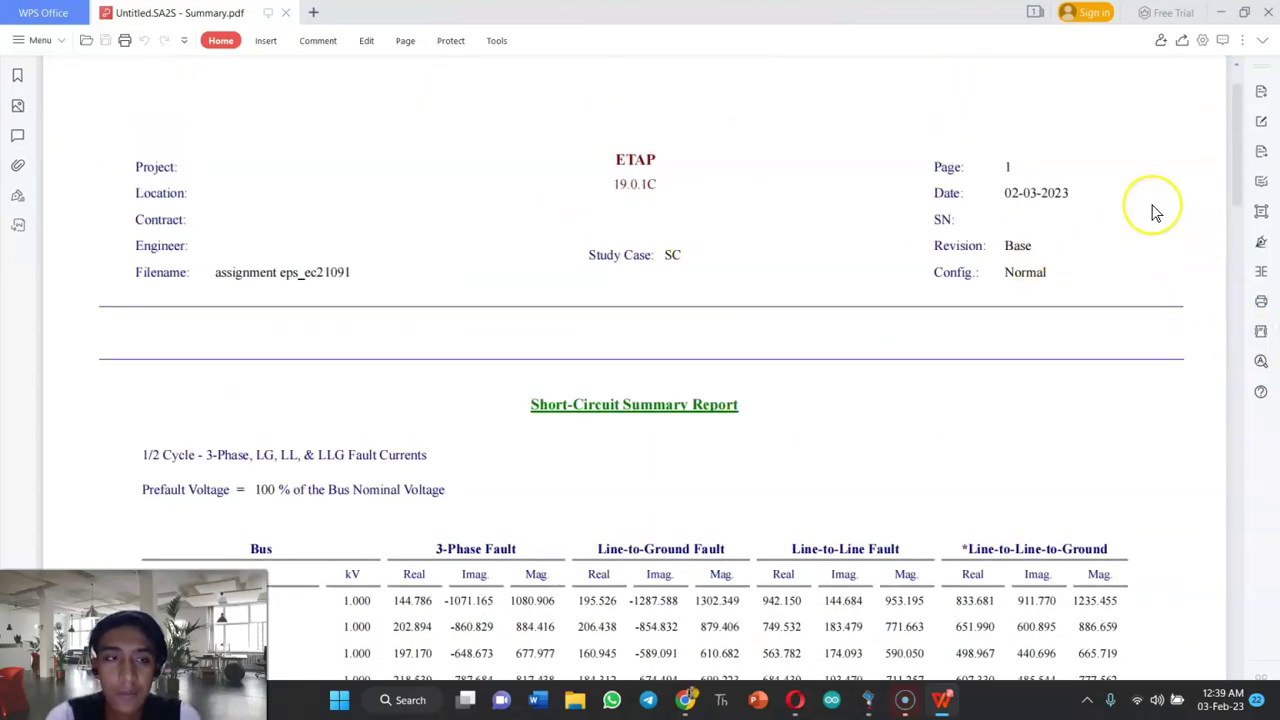
scroll(1154, 210, "down", 3)
scroll(1154, 212, "up", 4)
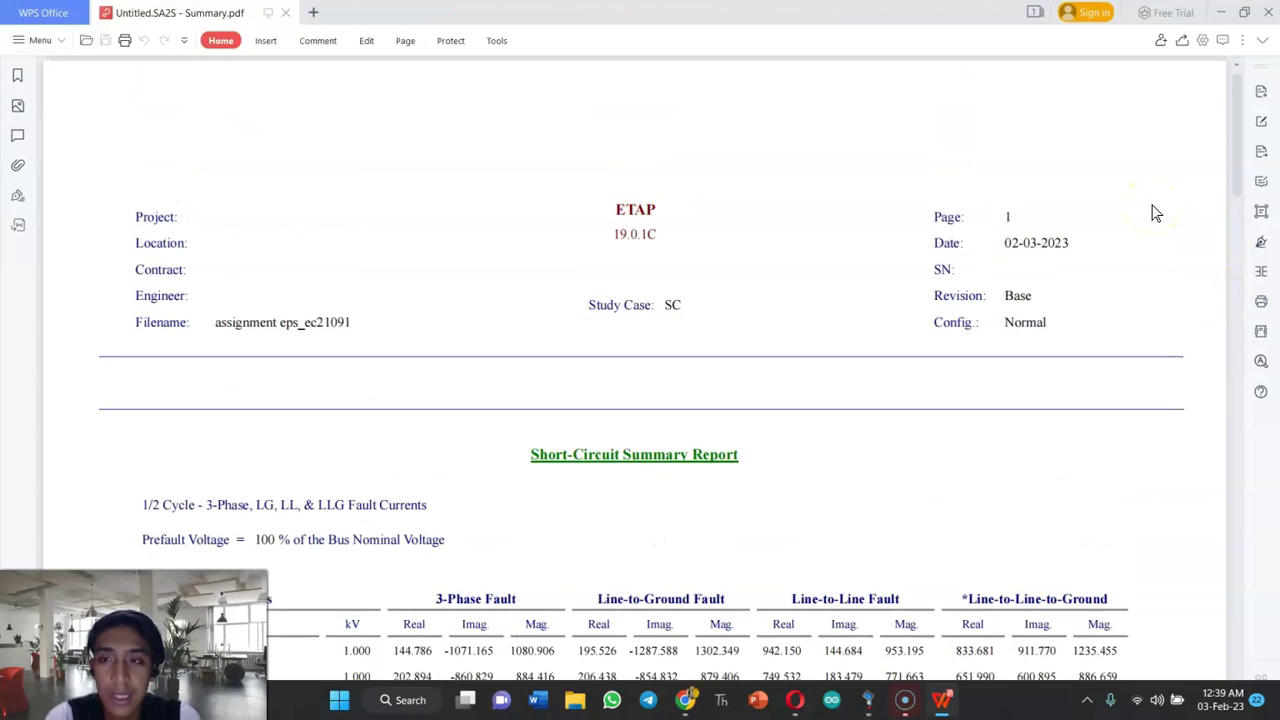
scroll(1155, 213, "down", 6)
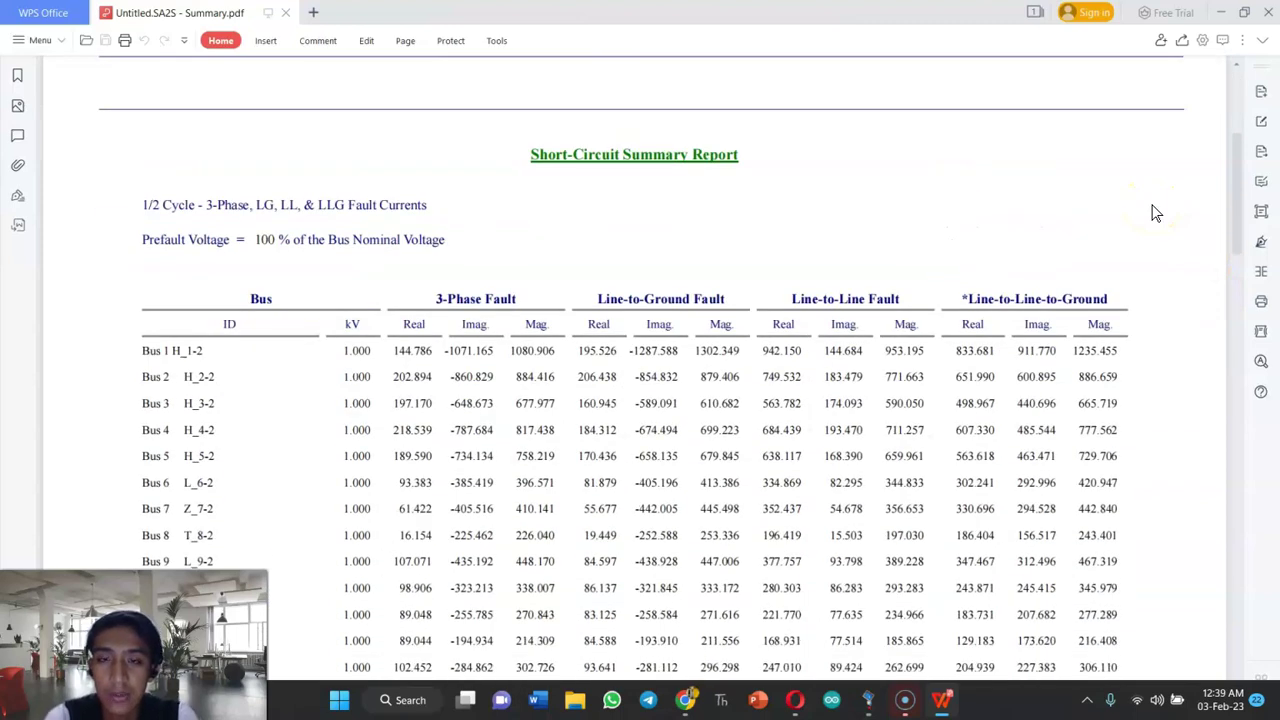
scroll(1055, 295, "up", 4)
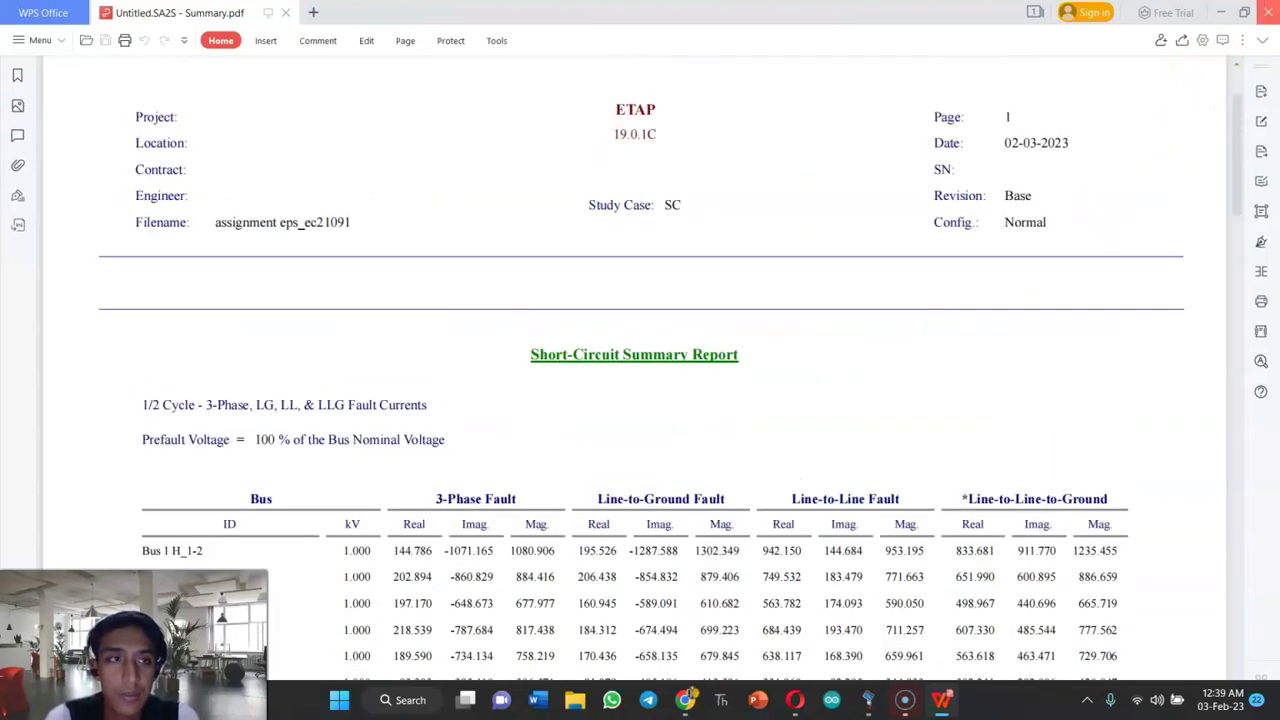
left_click(1268, 12)
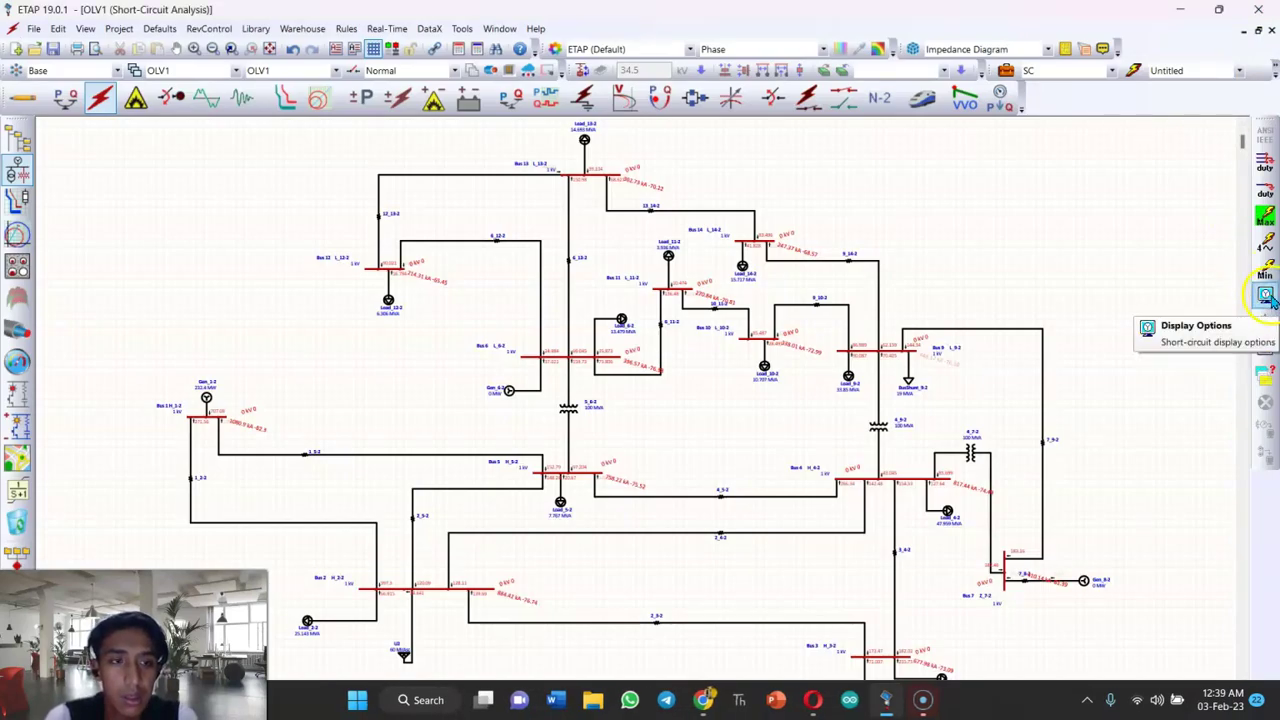
Examine the maximum fault currents shown at the buses and branches across the whole one-line diagram.
scroll(1050, 248, "down", 3)
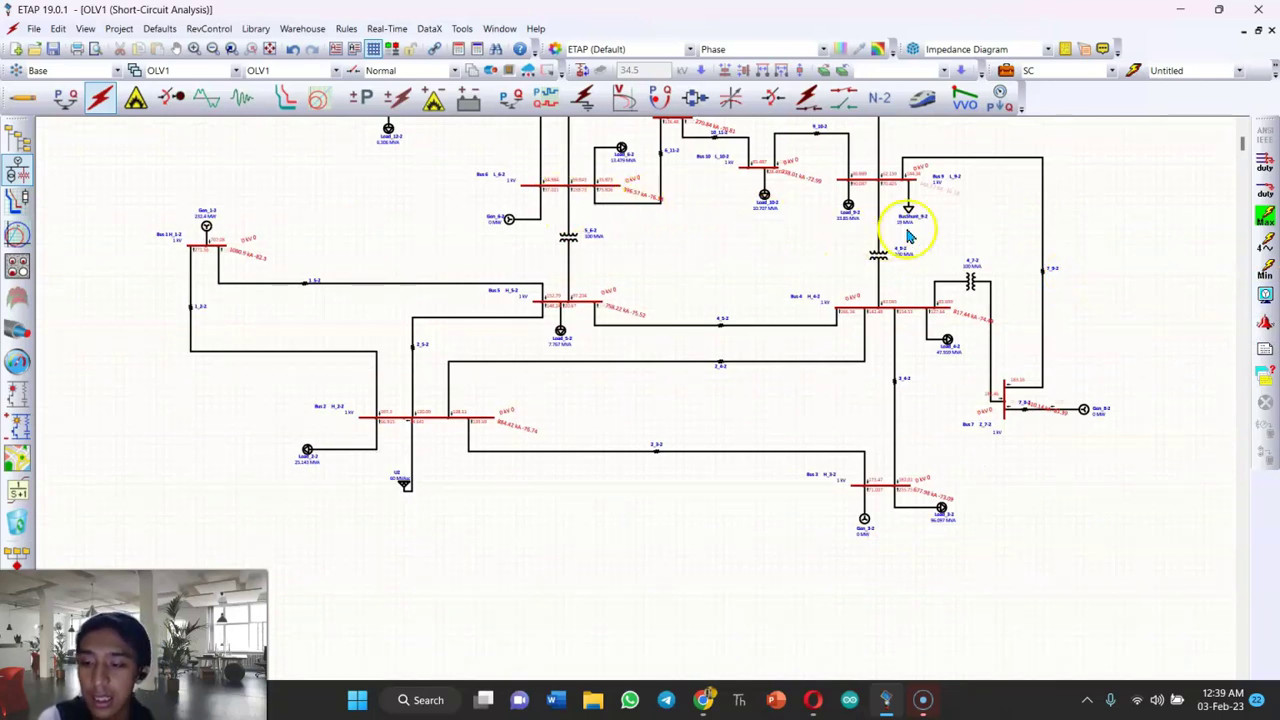
scroll(884, 252, "down", 4)
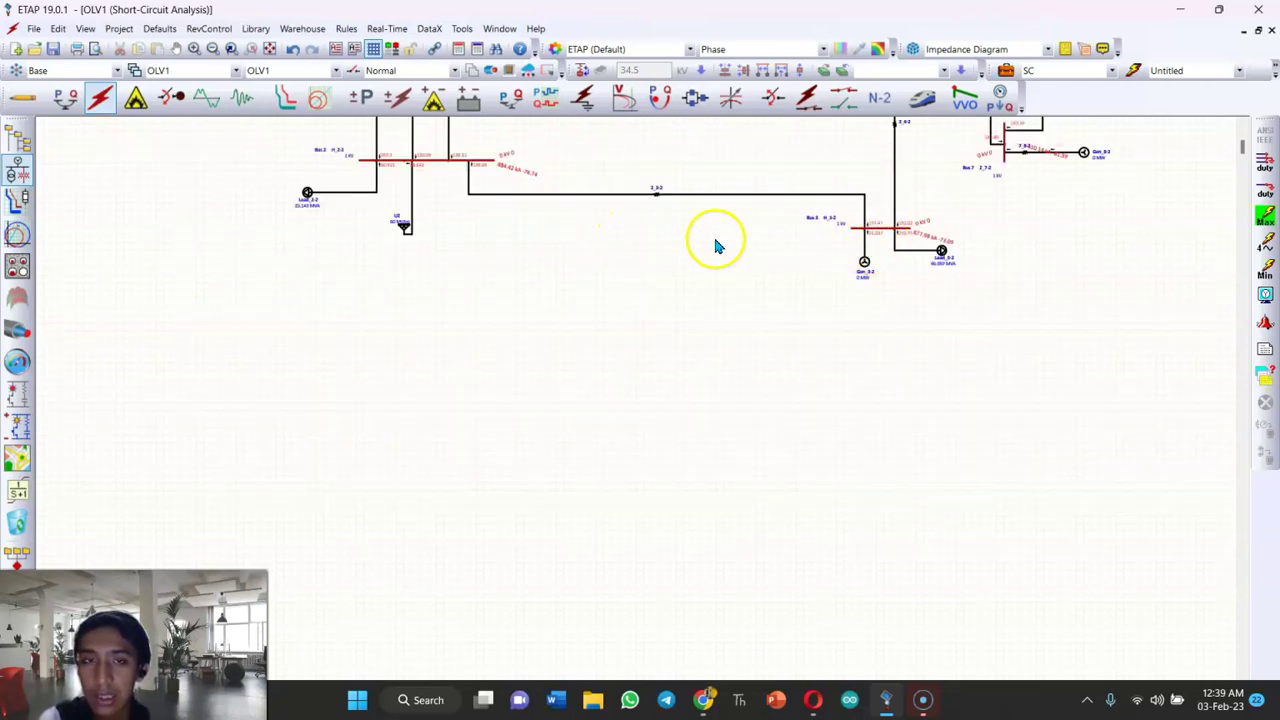
scroll(862, 277, "up", 7)
scroll(860, 270, "up", 1)
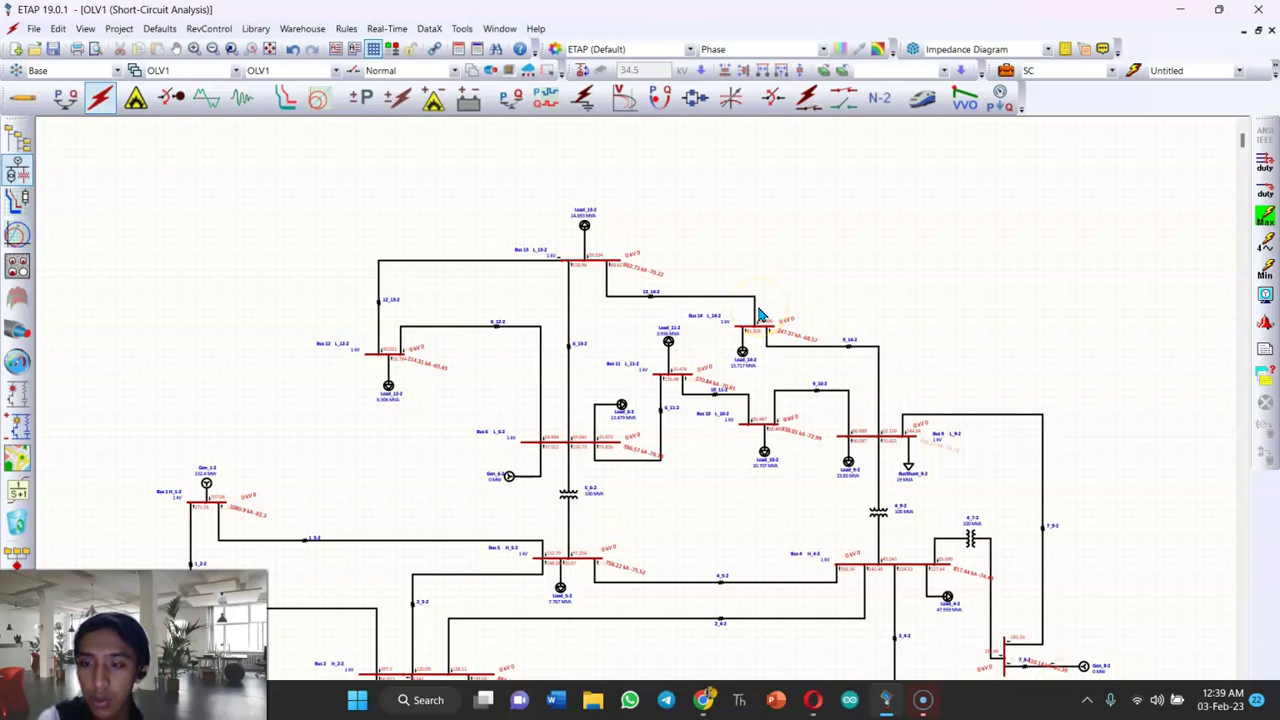
left_click(979, 285)
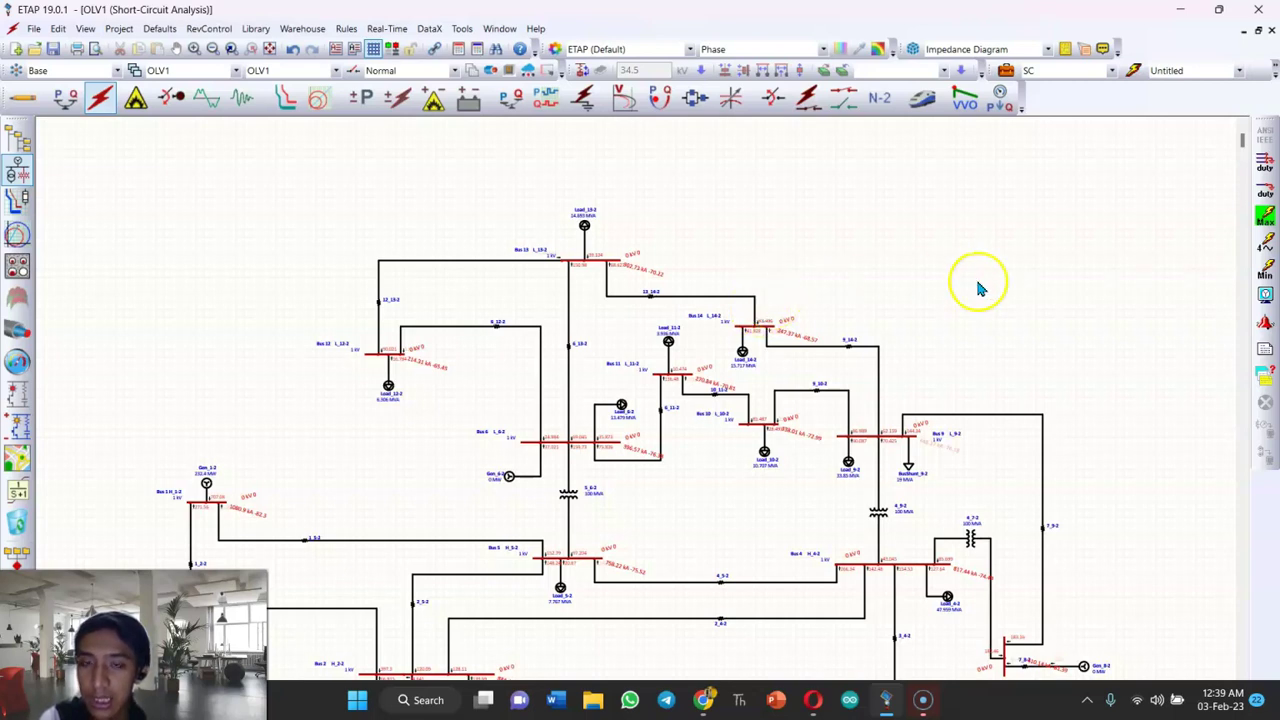
left_click(769, 293)
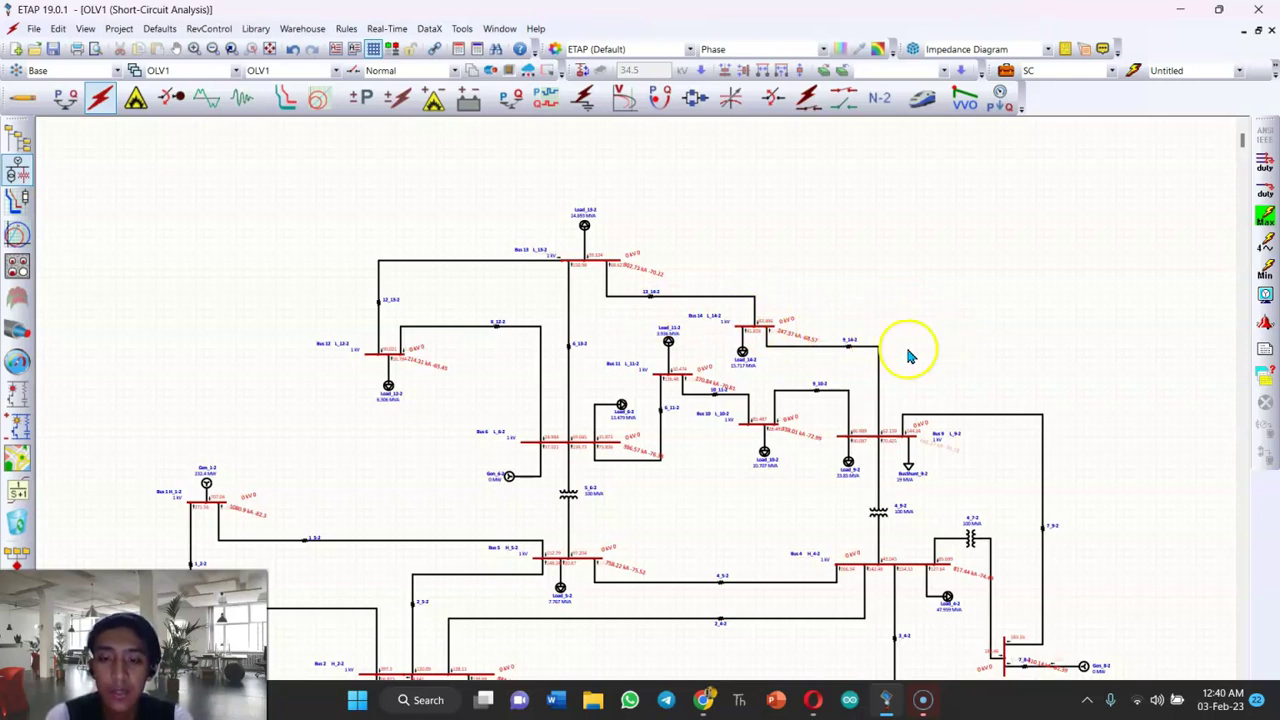
scroll(790, 307, "down", 2)
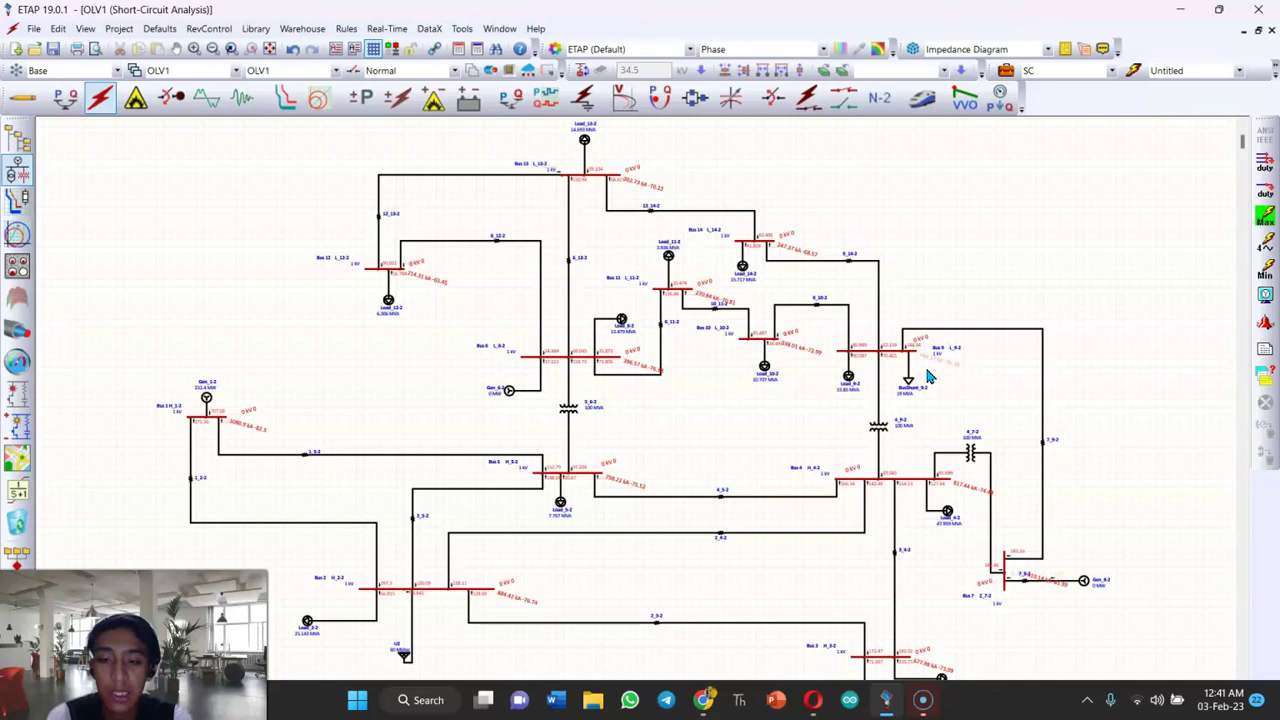
Switch the one-line diagram from short-circuit back to Load Flow Analysis mode.
left_click(62, 97)
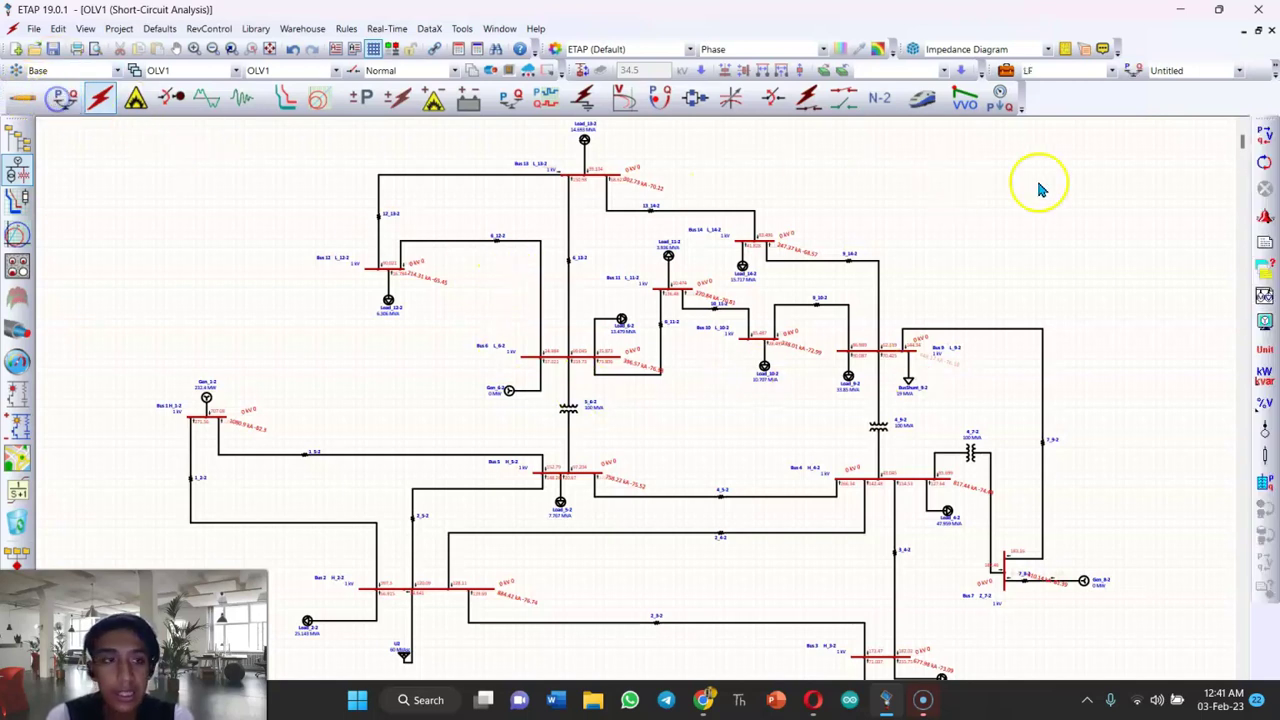